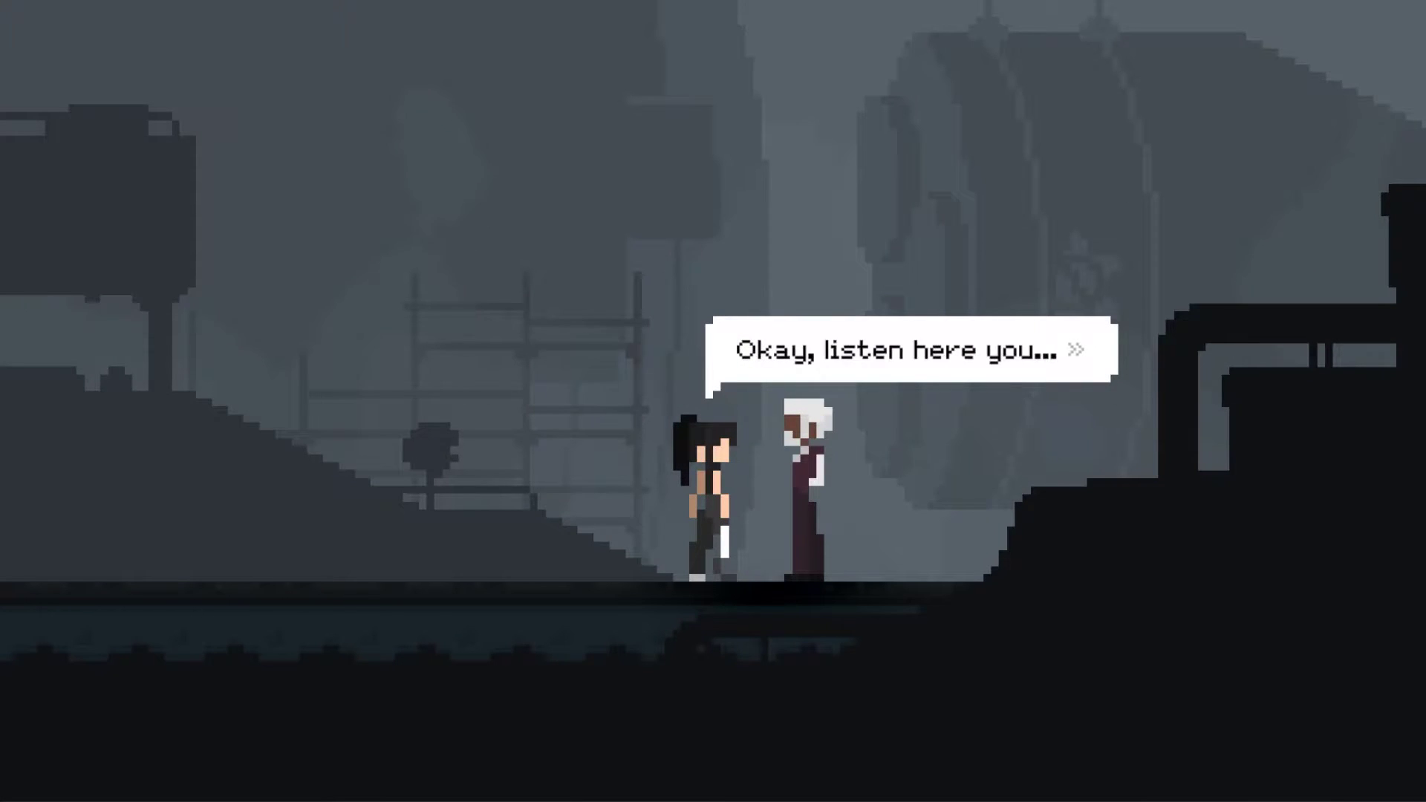
Play through every dialogue line, choosing the second reply, 'And how do I know you're not connected?'
{"action": "key", "text": "space"}
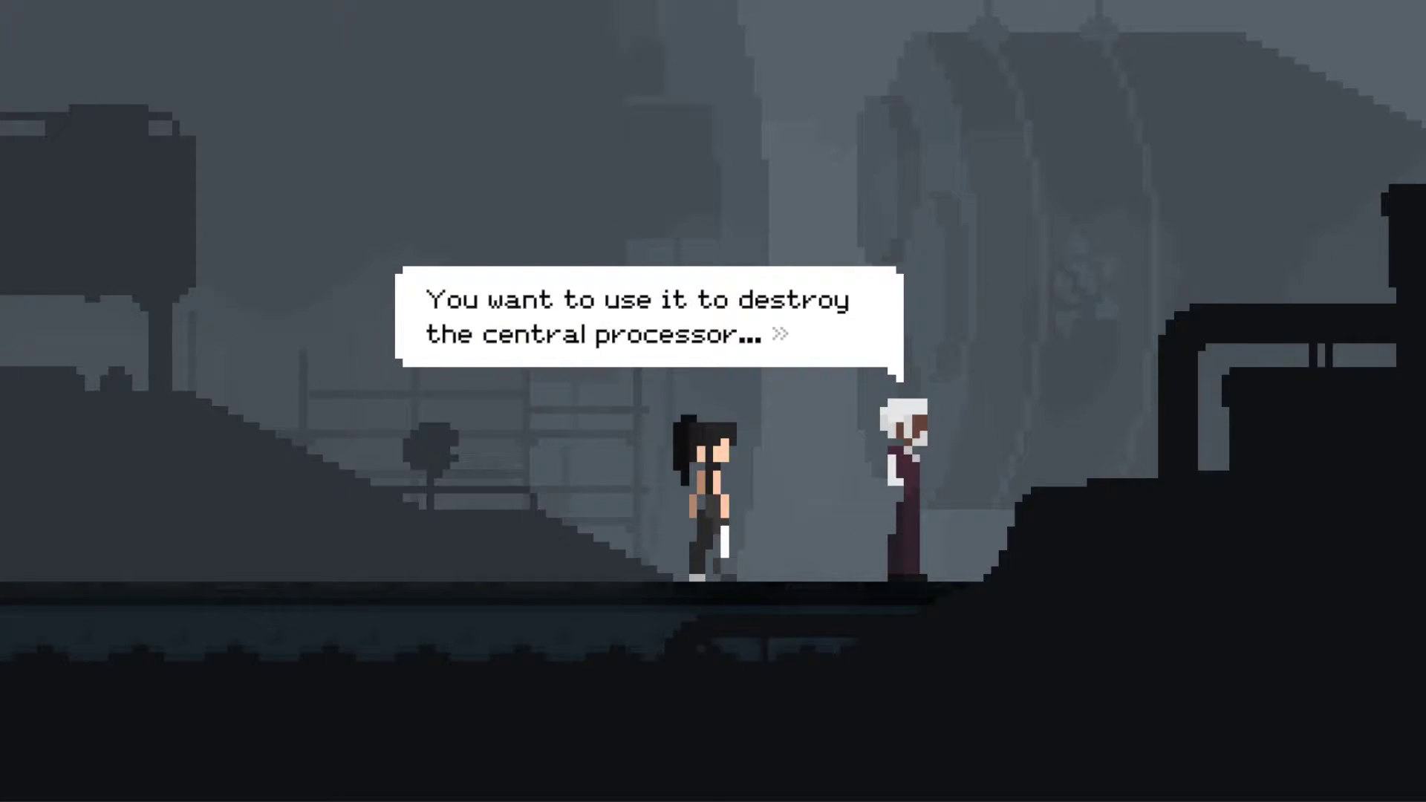
{"action": "key", "text": "space"}
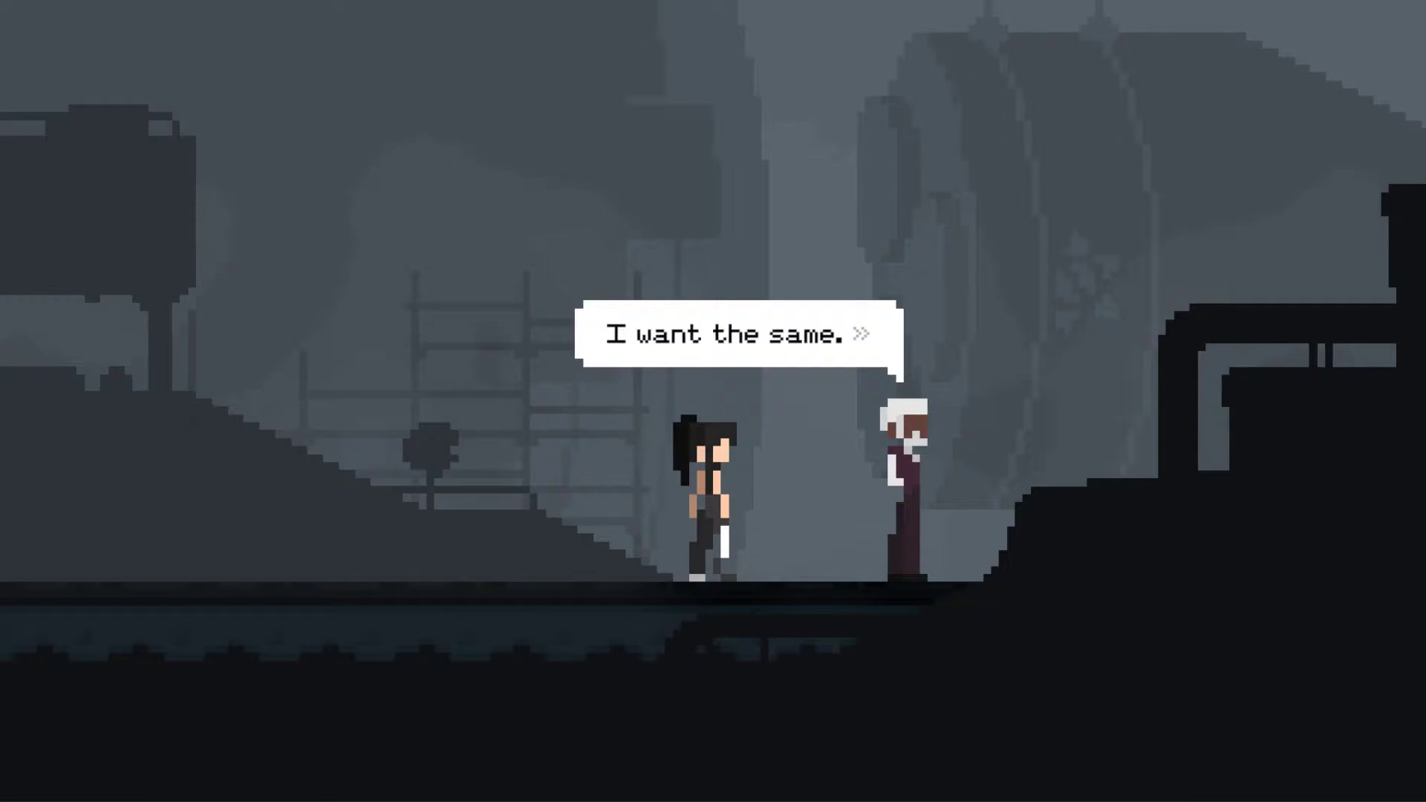
{"action": "key", "text": "space"}
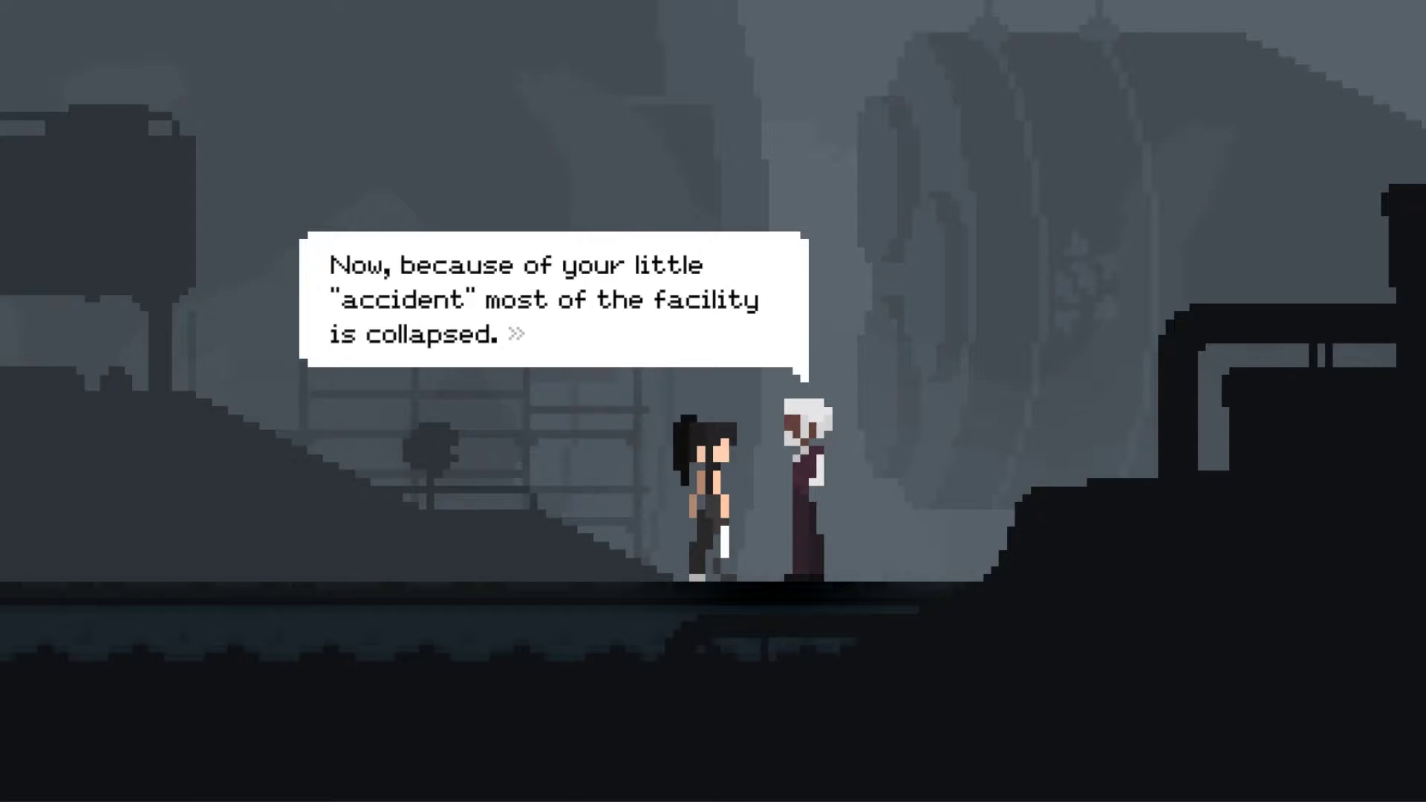
{"action": "key", "text": "space"}
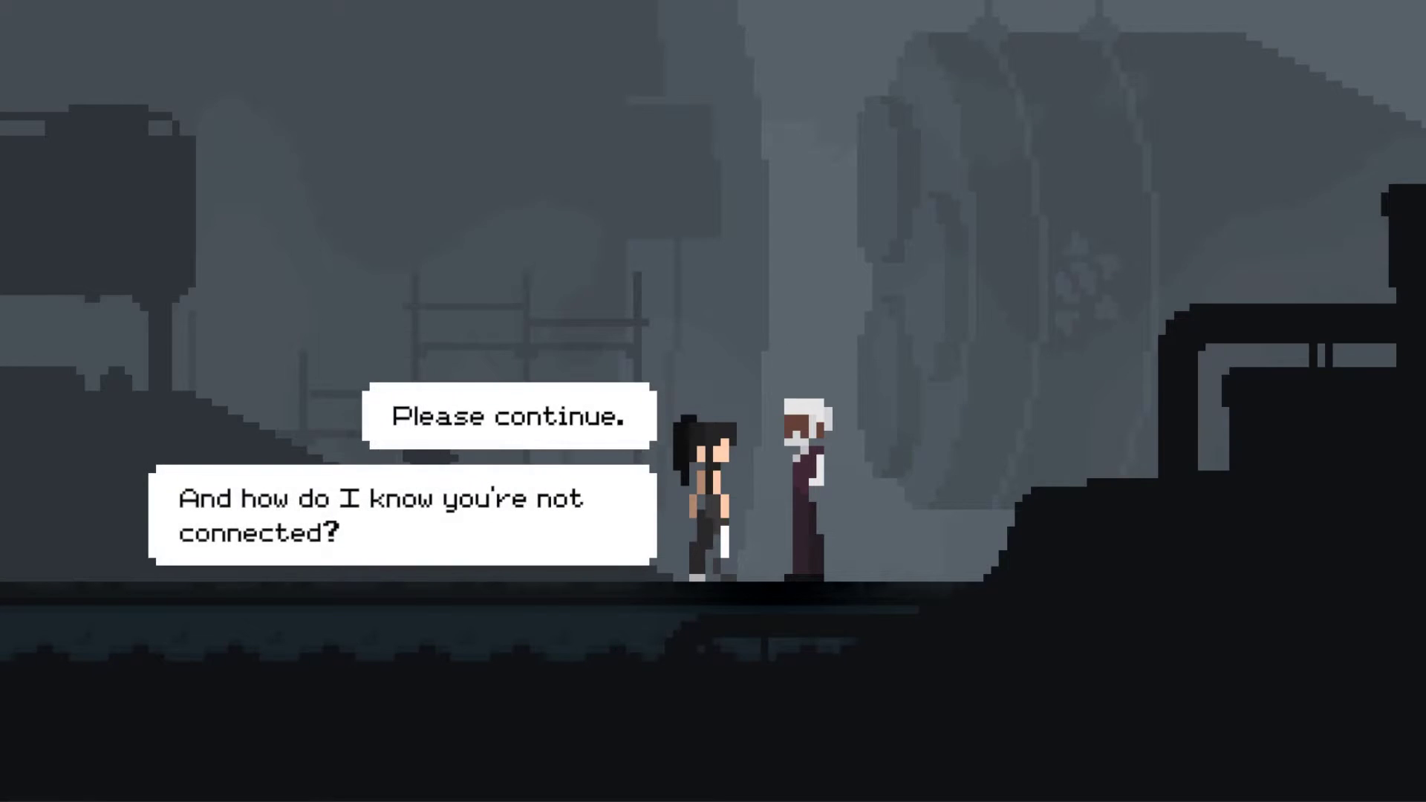
{"action": "key", "text": "Down"}
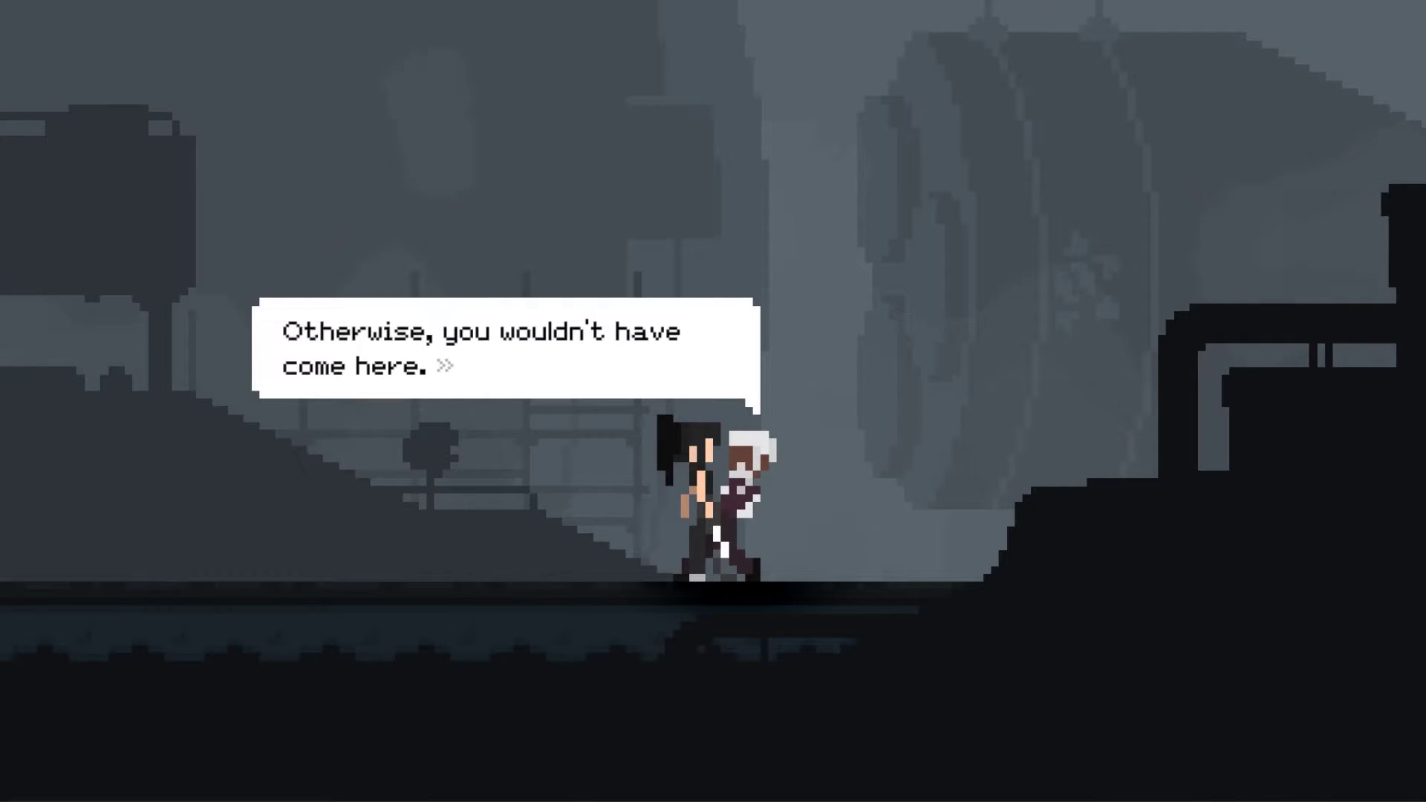
{"action": "key", "text": "space"}
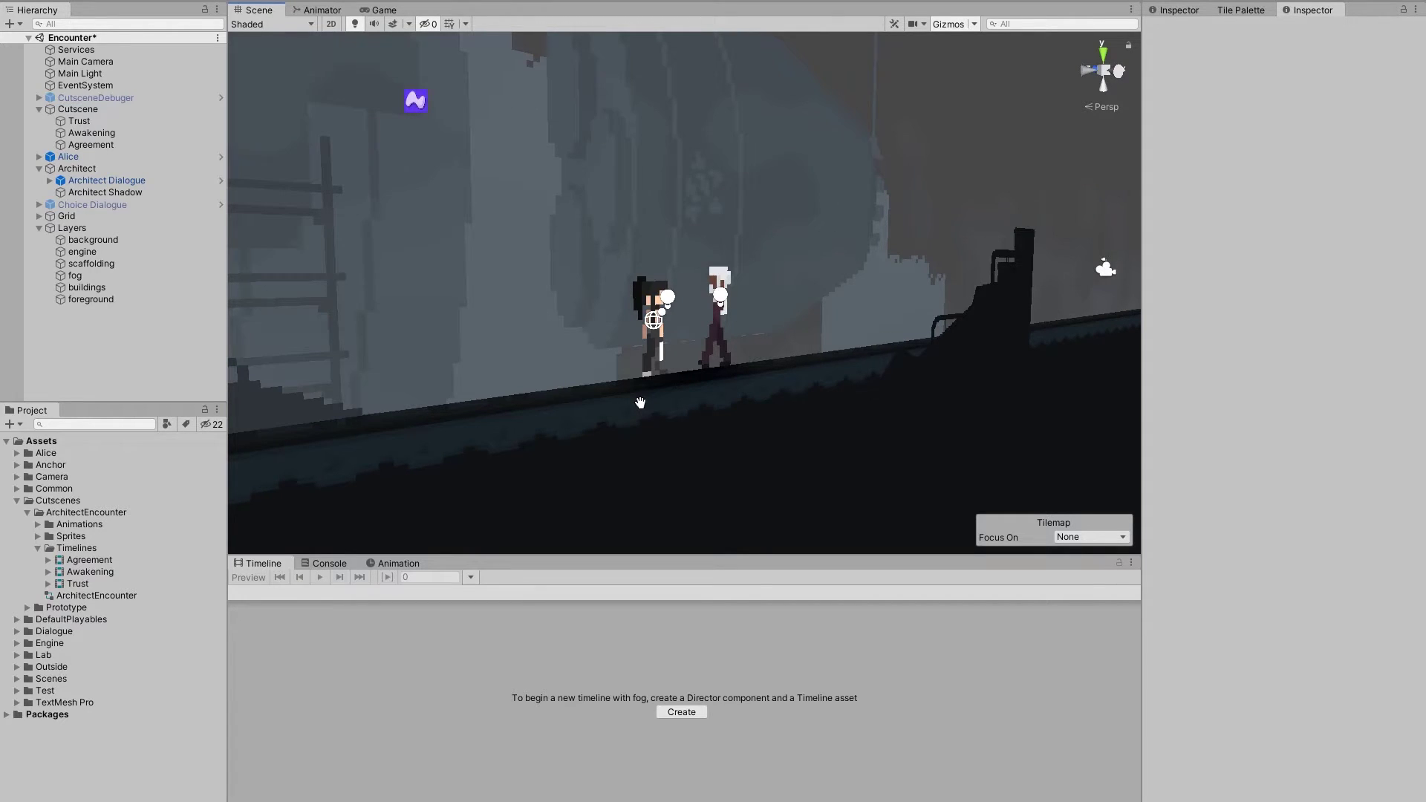
Browse the Trust, Awakening and Agreement timelines, then open the ArchitectEncounter Animator controller graph
{"action": "left_click", "coordinate": [77, 109]}
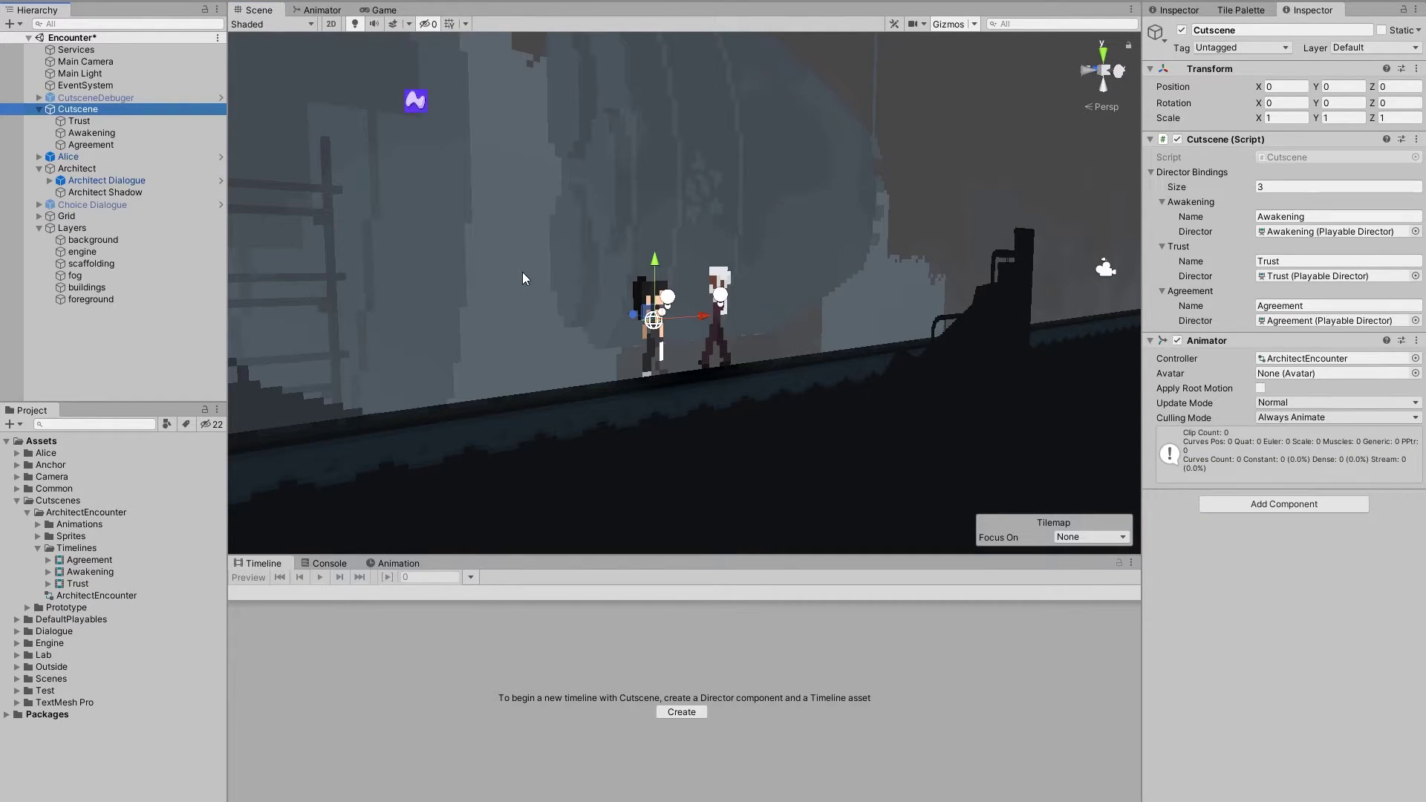
{"action": "left_click", "coordinate": [79, 121]}
{"action": "left_click", "coordinate": [81, 133]}
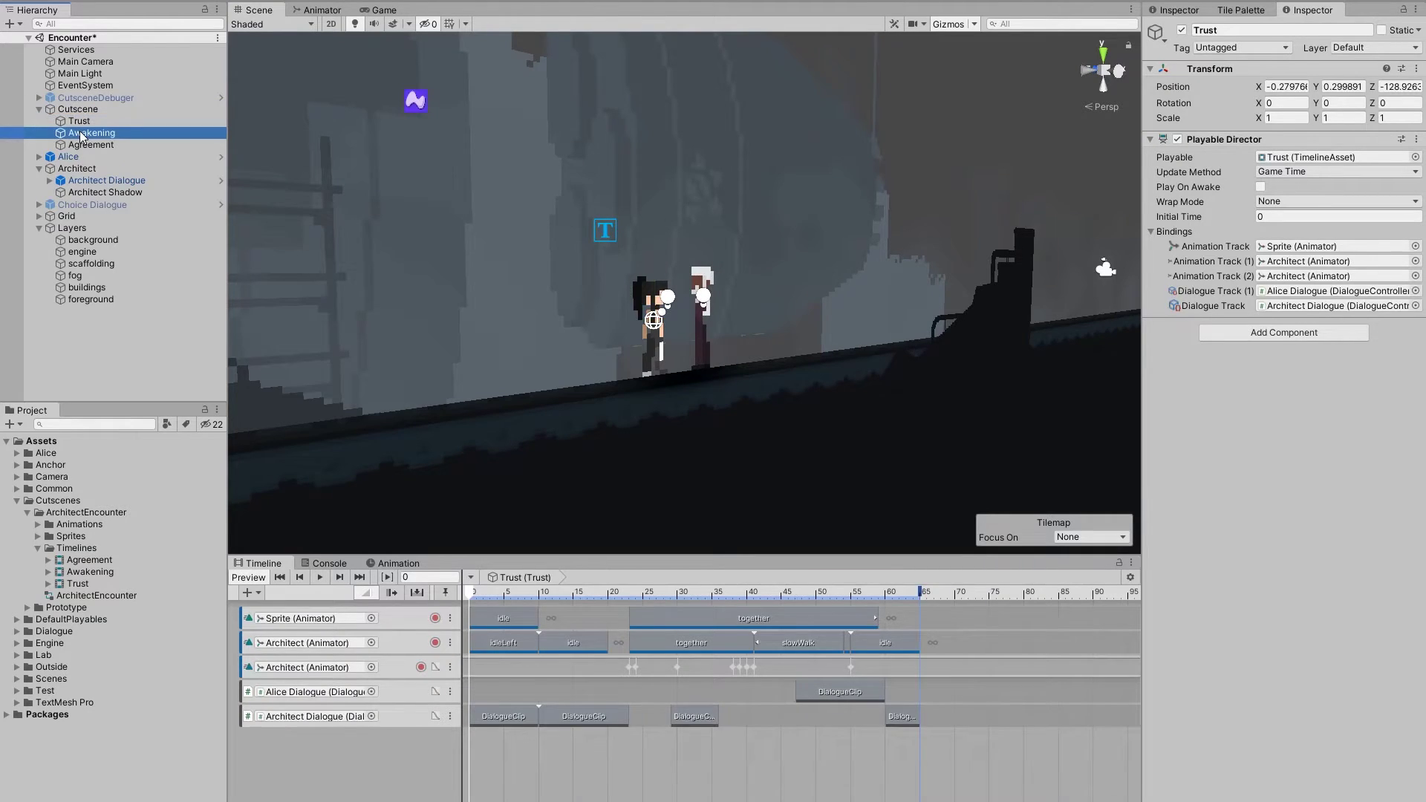
{"action": "key", "text": "Down"}
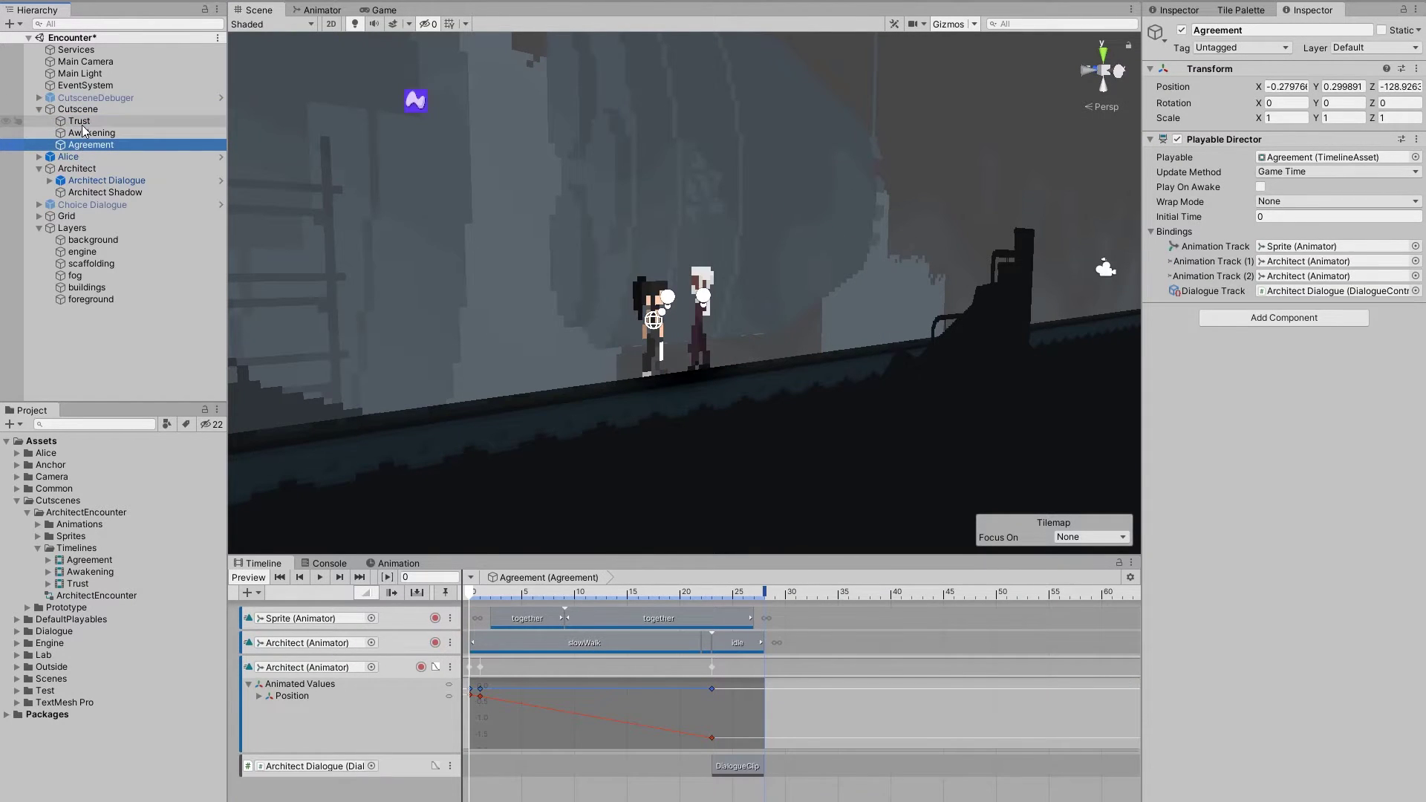
{"action": "left_click", "coordinate": [77, 109]}
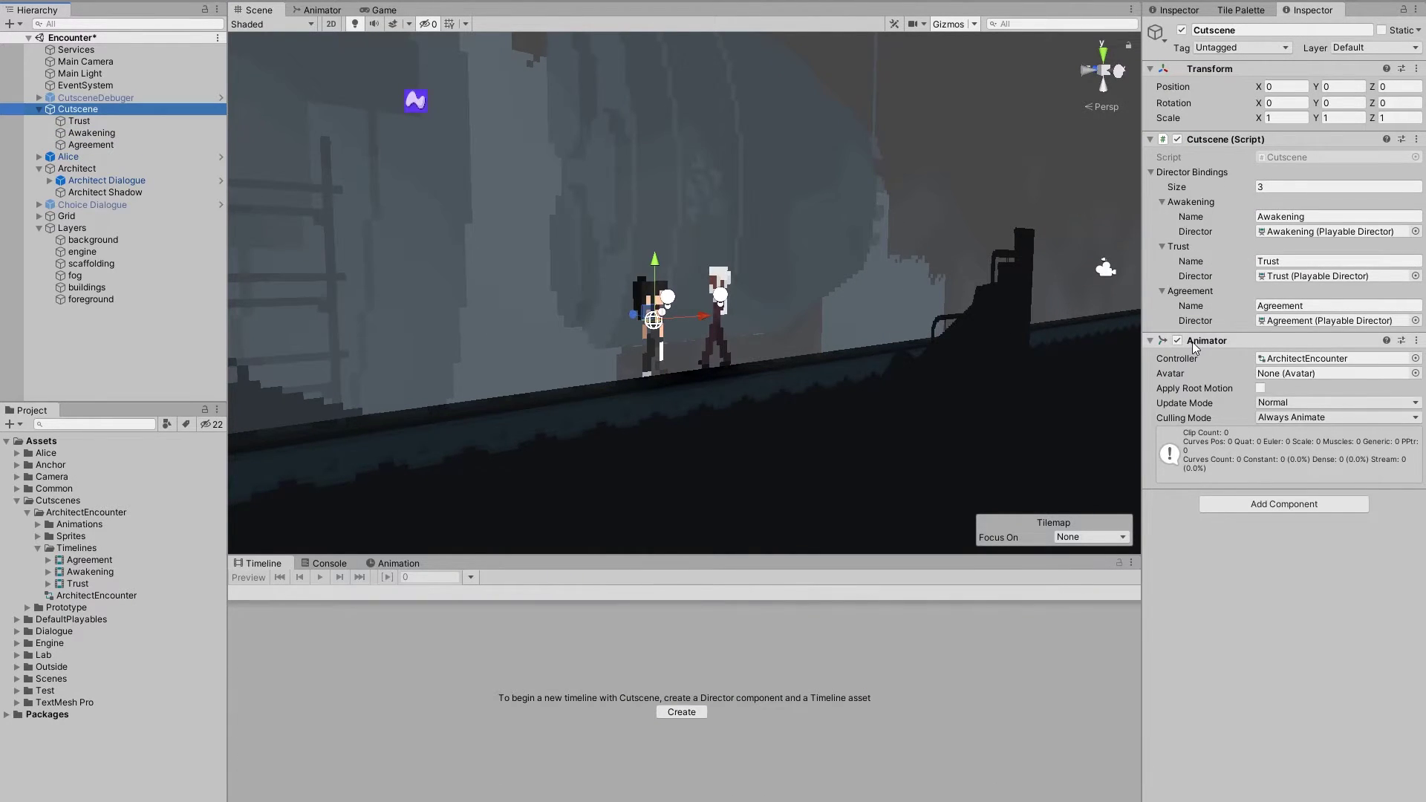
{"action": "double_click", "coordinate": [1192, 342]}
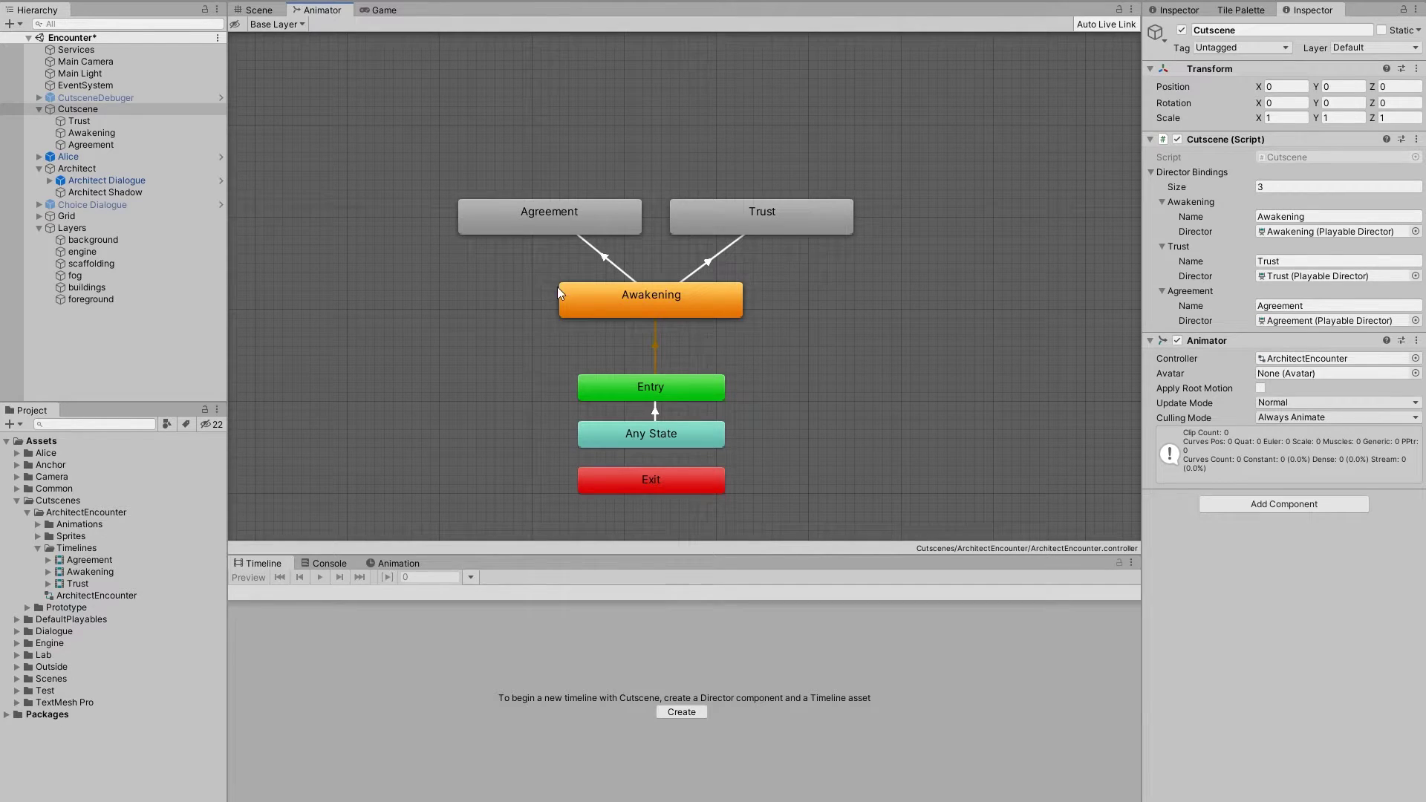
Select the Awakening state to show its Trust and Agreement transitions and Cutscene Segment behaviour
{"action": "left_click", "coordinate": [668, 310]}
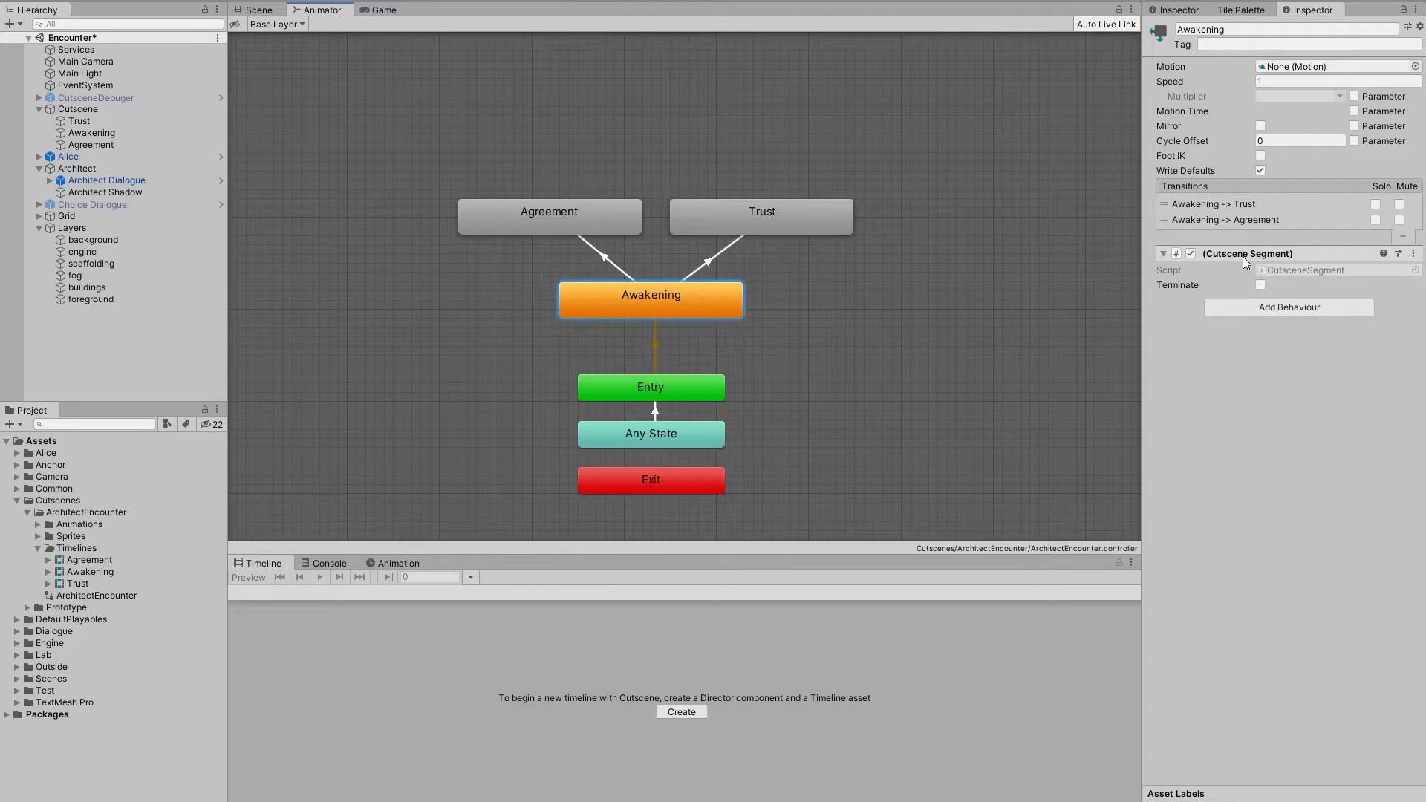
{"action": "left_click", "coordinate": [786, 300]}
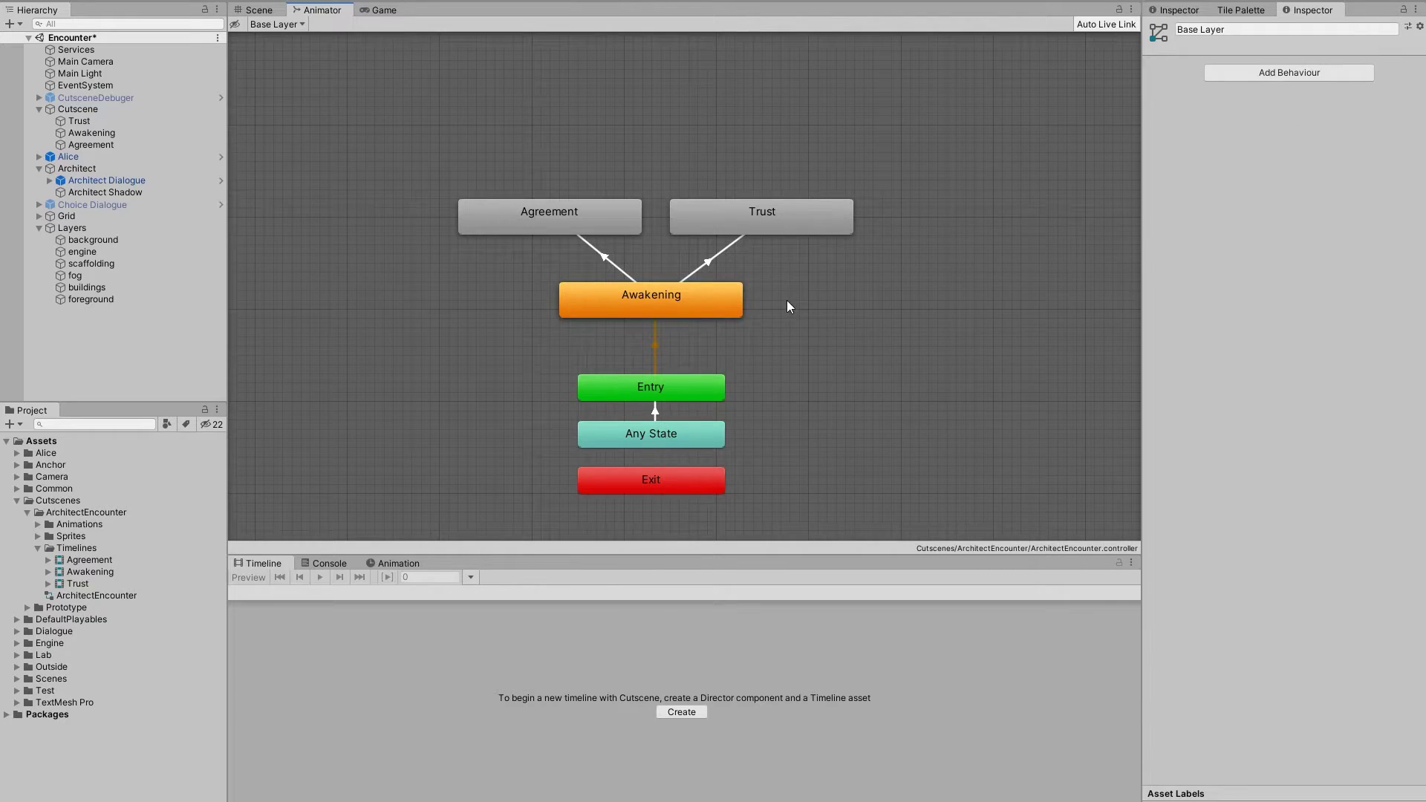
{"action": "left_click", "coordinate": [677, 308]}
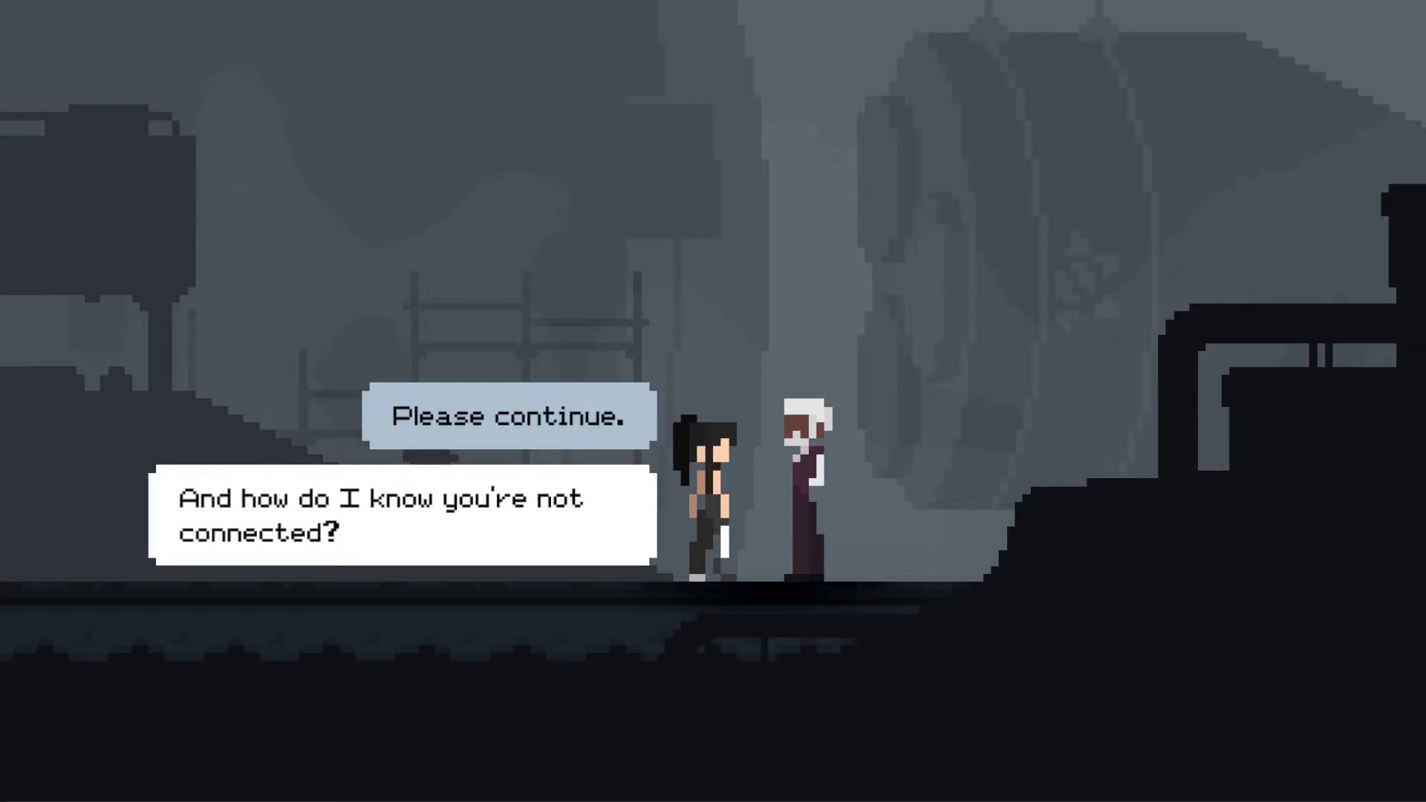
{"action": "key", "text": "Up"}
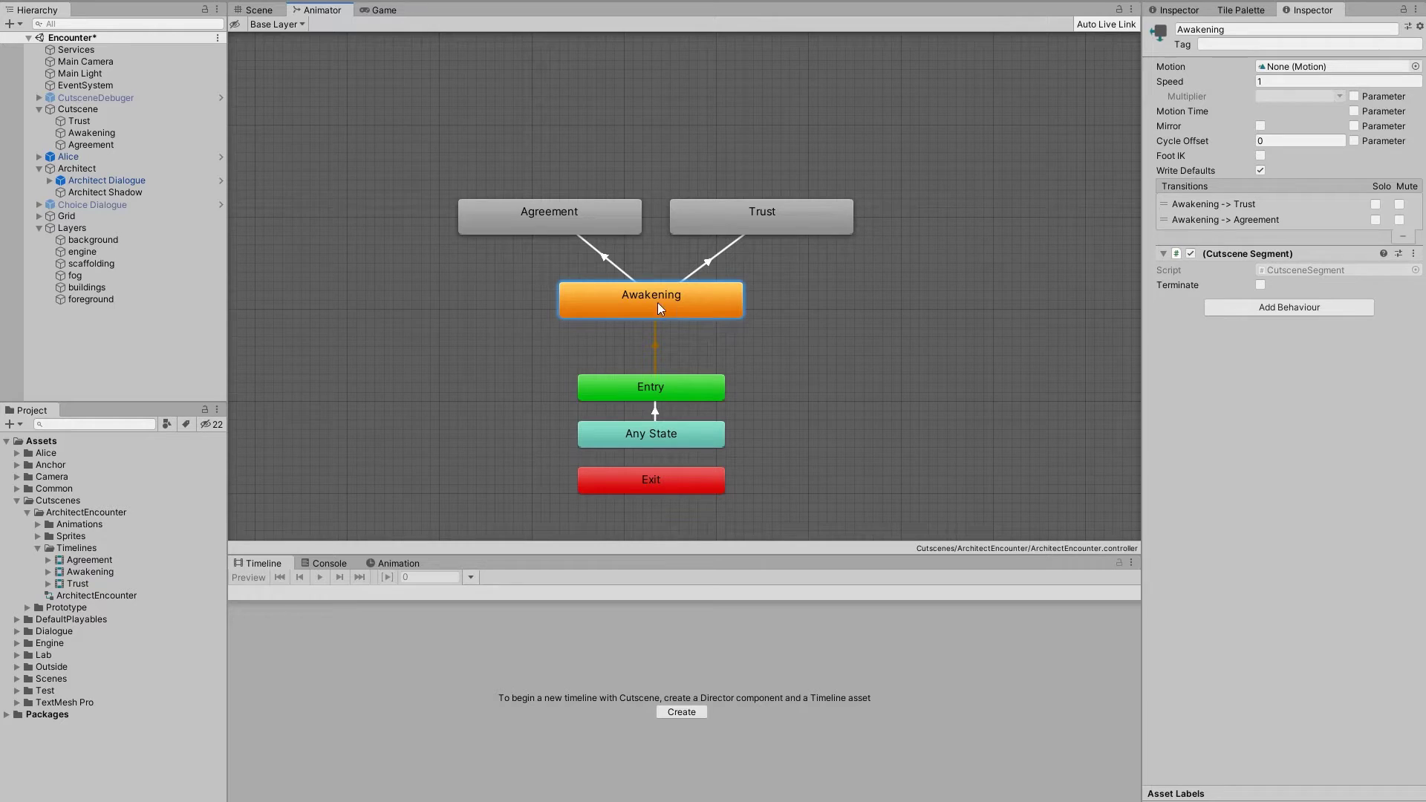
Inspect both Awakening transitions: Choice 0 goes to Agreement, Choice 1 to Trust
{"action": "left_click", "coordinate": [602, 260]}
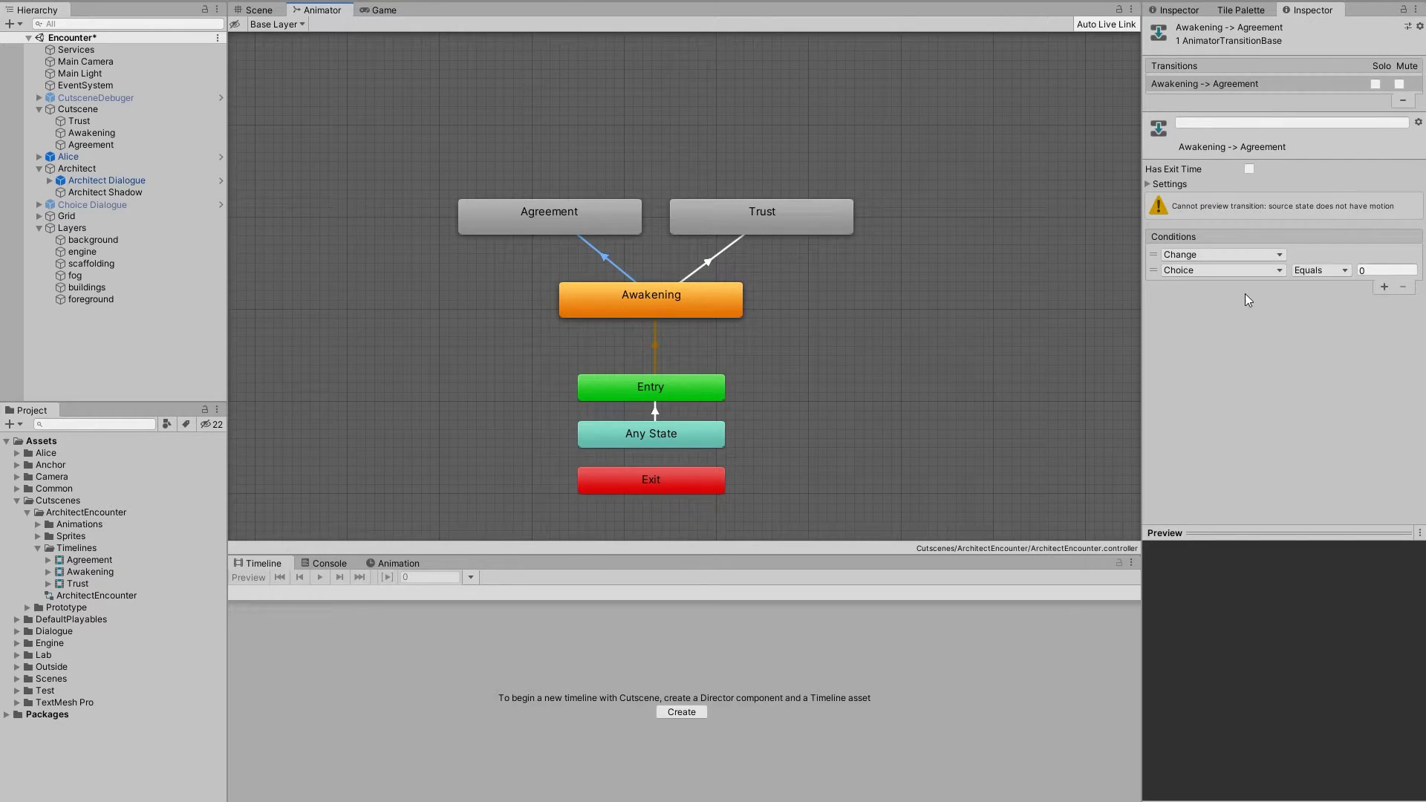
{"action": "left_click", "coordinate": [1376, 271]}
{"action": "left_click", "coordinate": [714, 260]}
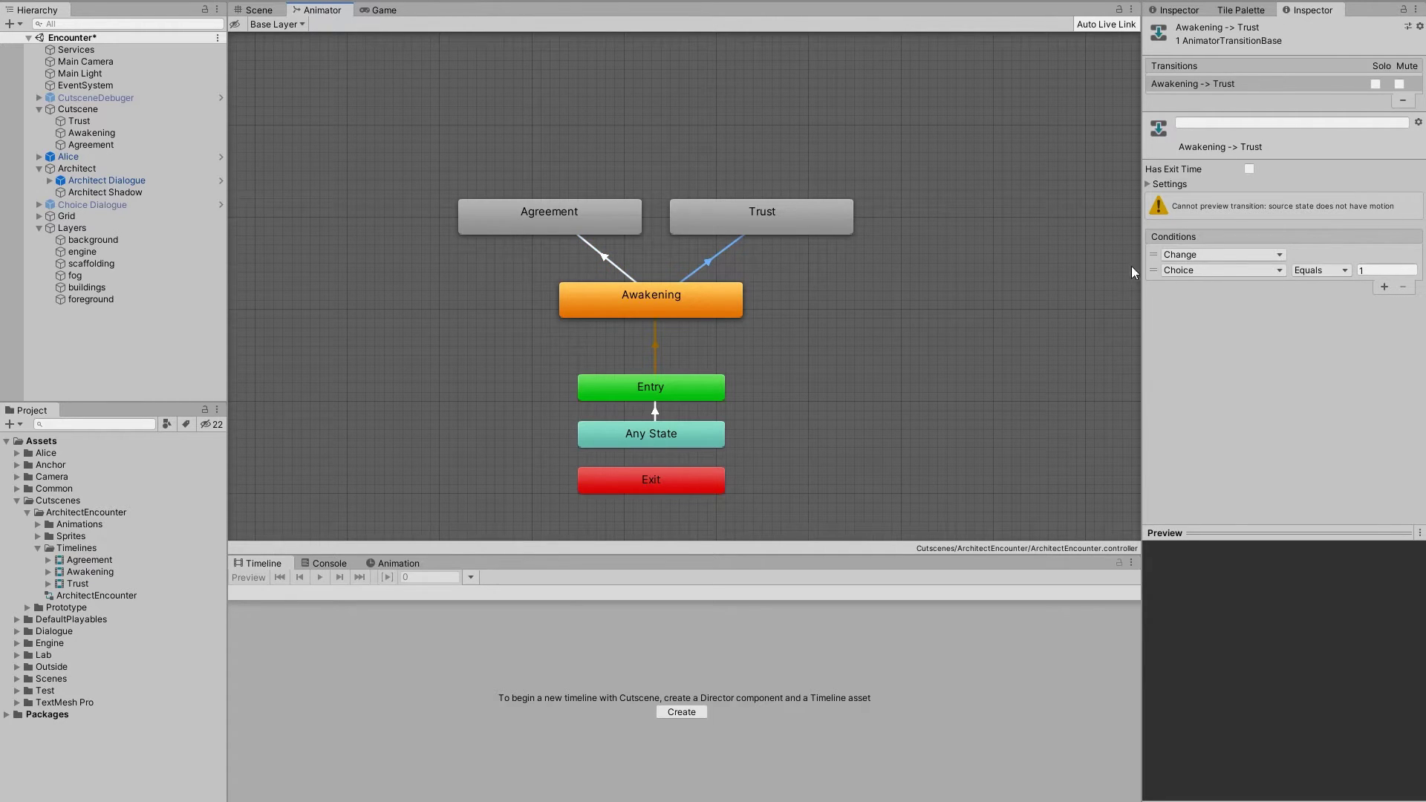
{"action": "left_click", "coordinate": [1372, 268]}
{"action": "left_click", "coordinate": [920, 281]}
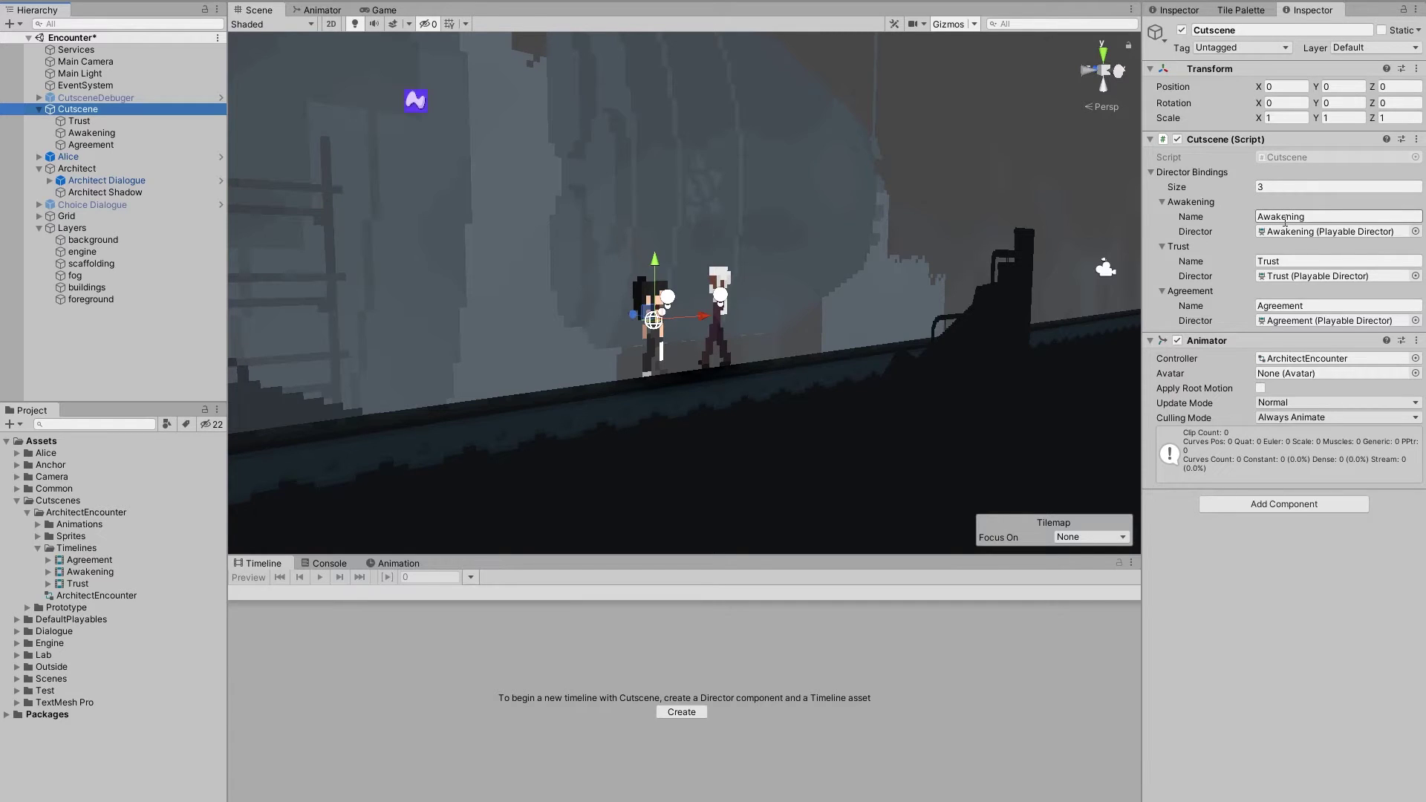
Load the Awakening timeline, scrub the preview, and select Alice's 'Okay, listen here you...' clip
{"action": "left_click", "coordinate": [117, 136]}
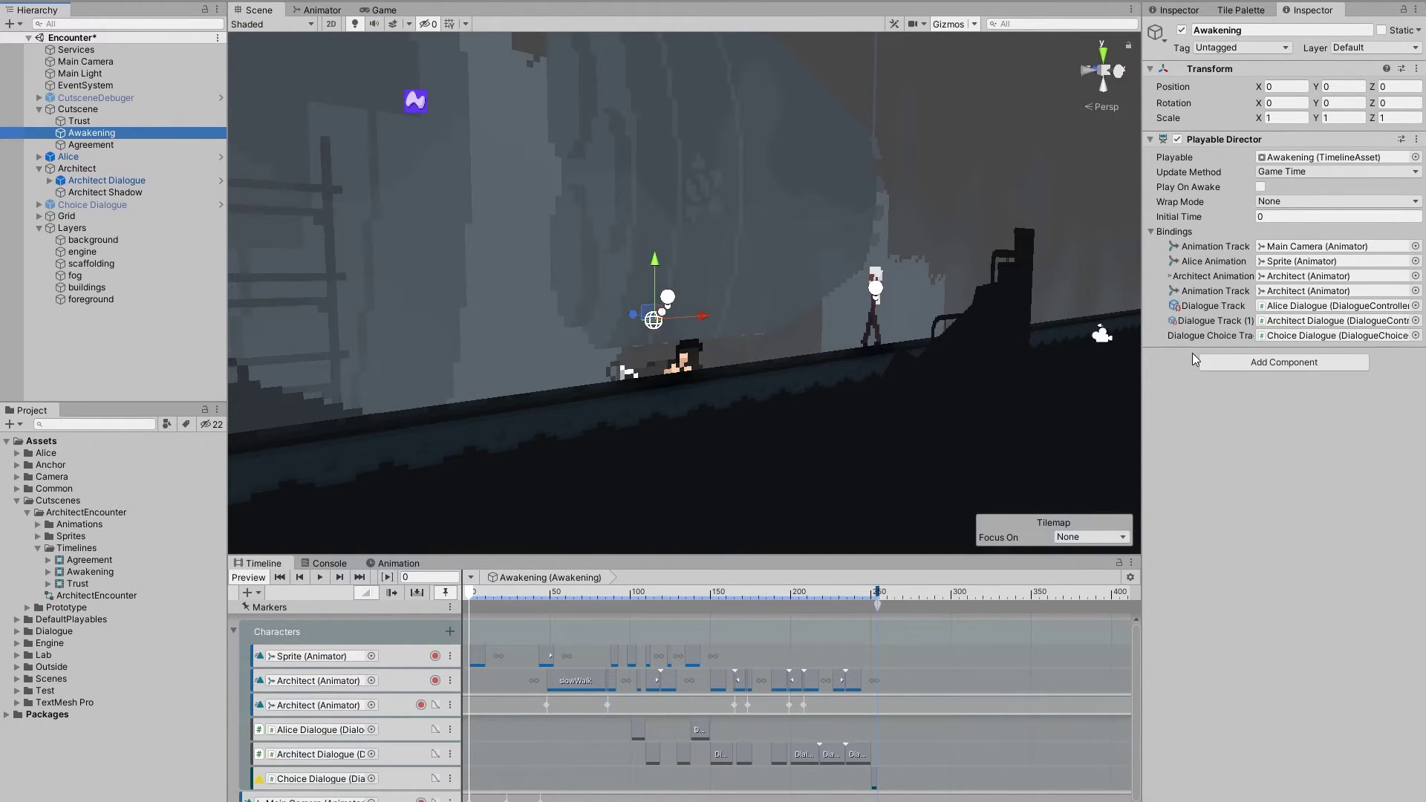
{"action": "left_click_drag", "start_coordinate": [476, 594], "coordinate": [576, 592]}
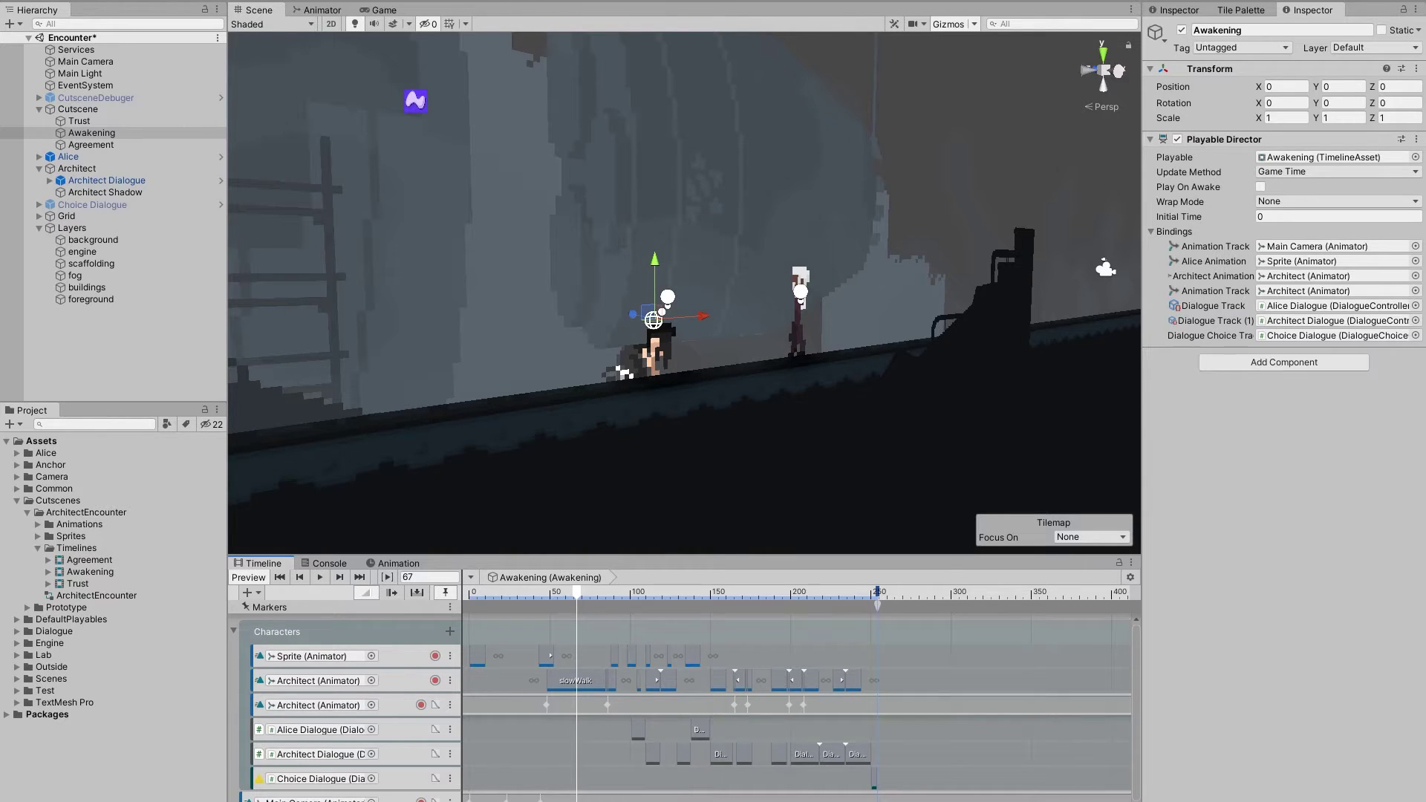
{"action": "left_click", "coordinate": [398, 735]}
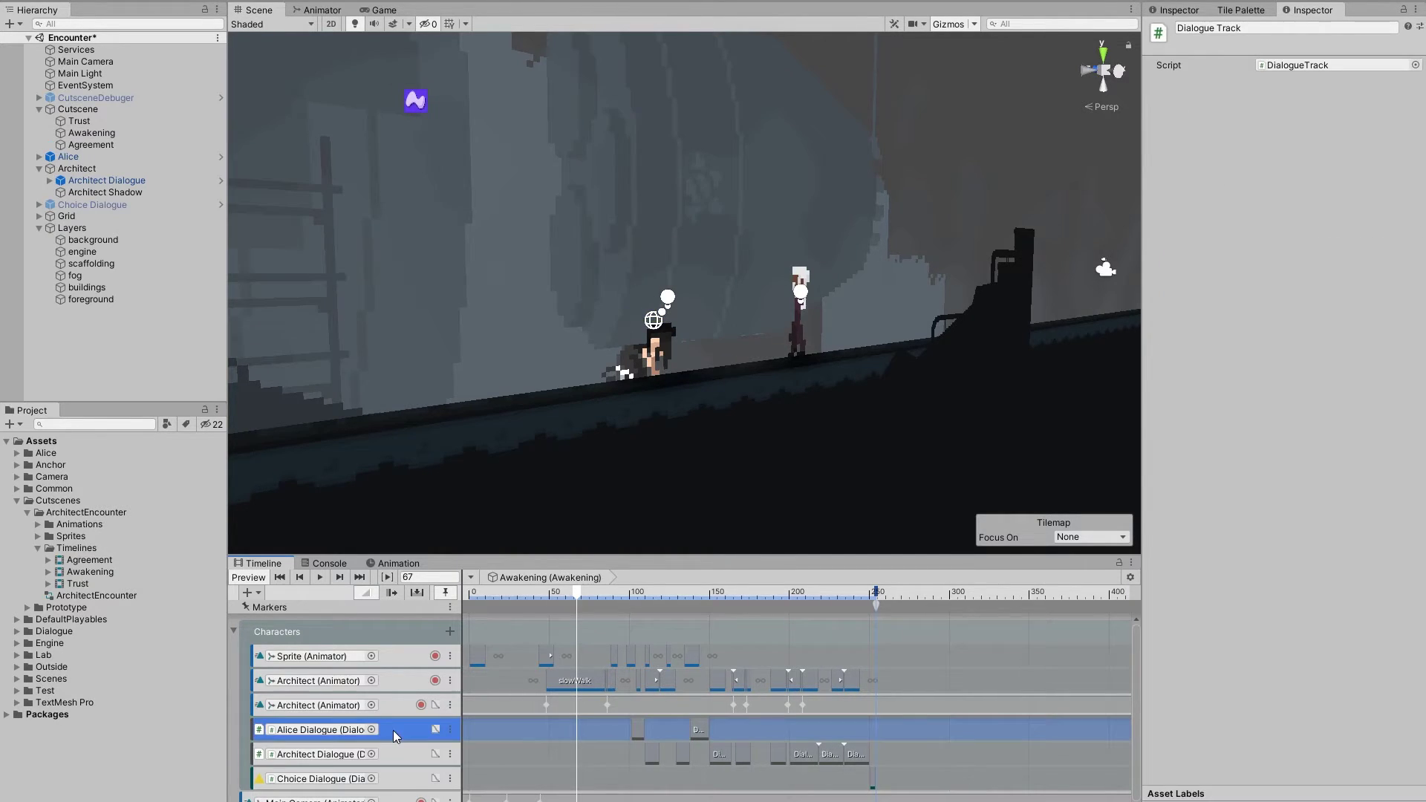
{"action": "scroll", "coordinate": [657, 732], "scroll_direction": "up", "scroll_amount": 3}
{"action": "scroll", "coordinate": [657, 732], "scroll_direction": "up", "scroll_amount": 2}
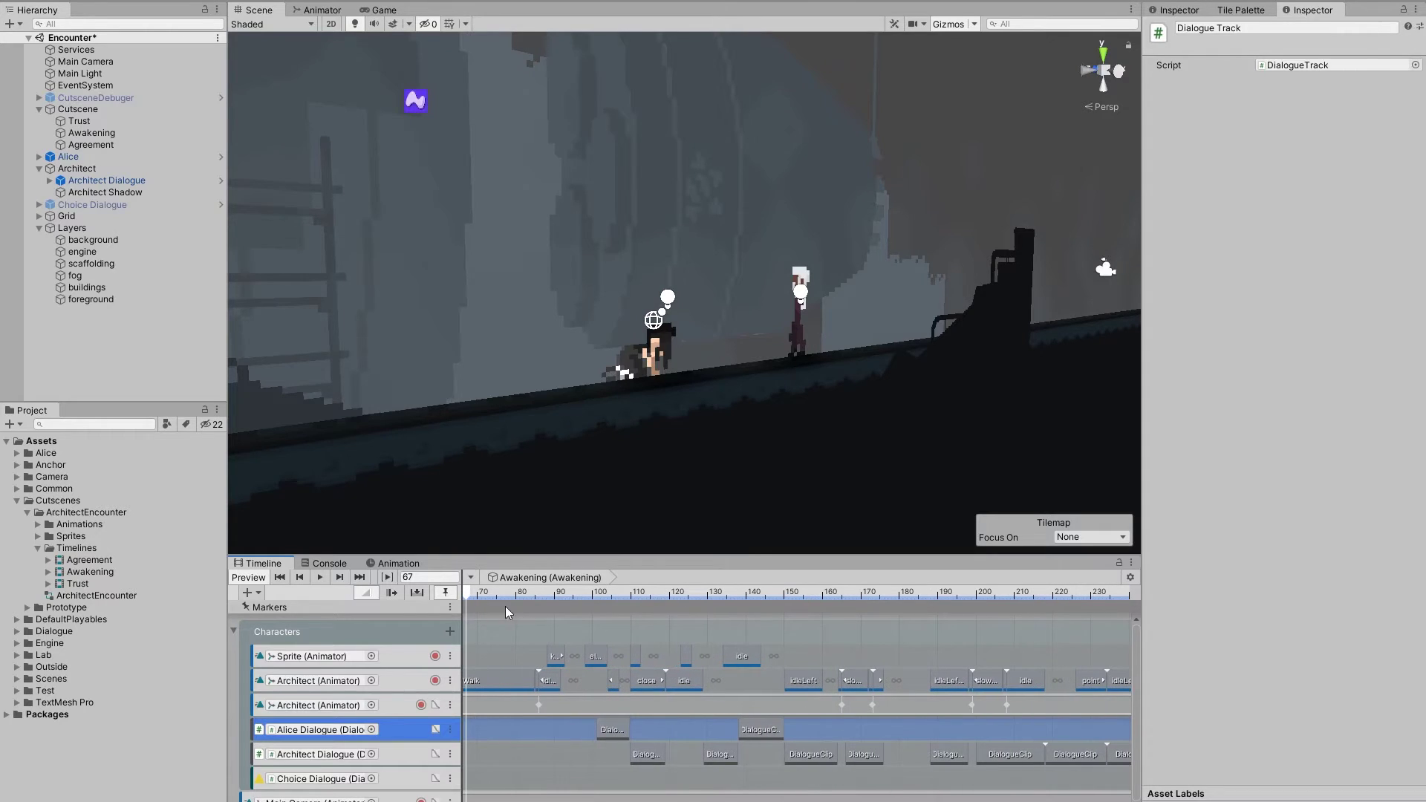
{"action": "left_click", "coordinate": [616, 730]}
Try a Top Left bubble direction on the dialogue clip, then undo it
{"action": "left_click", "coordinate": [1301, 197]}
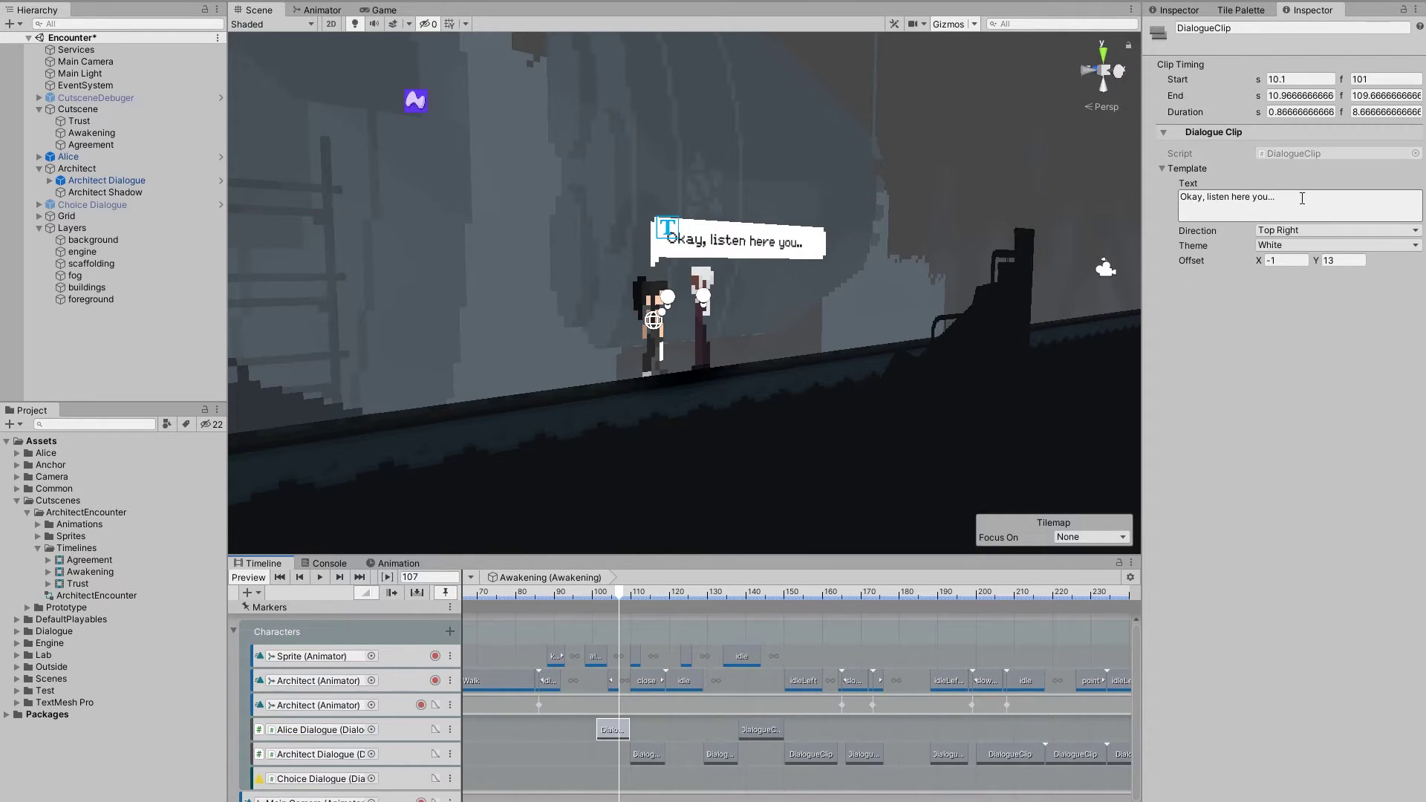
{"action": "left_click", "coordinate": [1289, 230]}
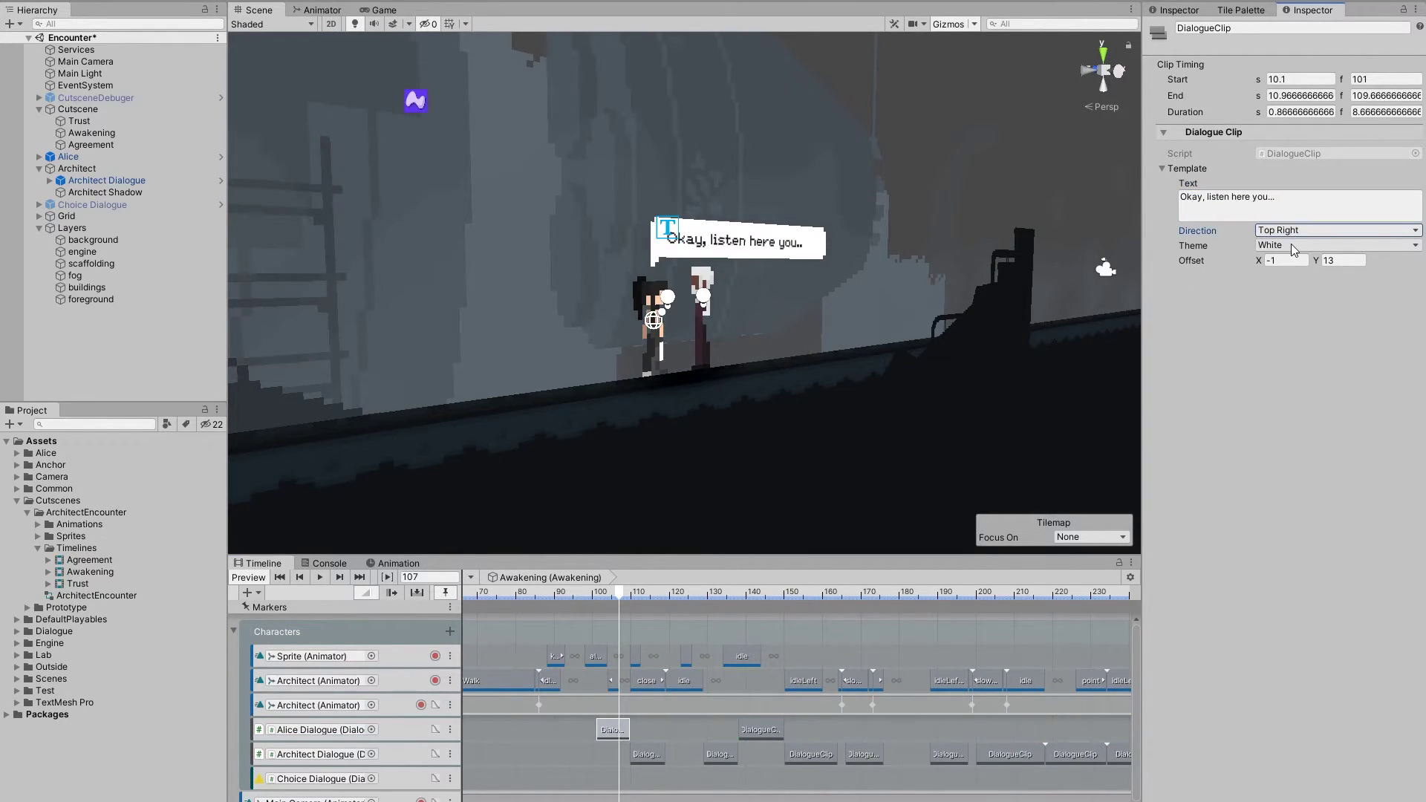
{"action": "left_click", "coordinate": [1291, 244]}
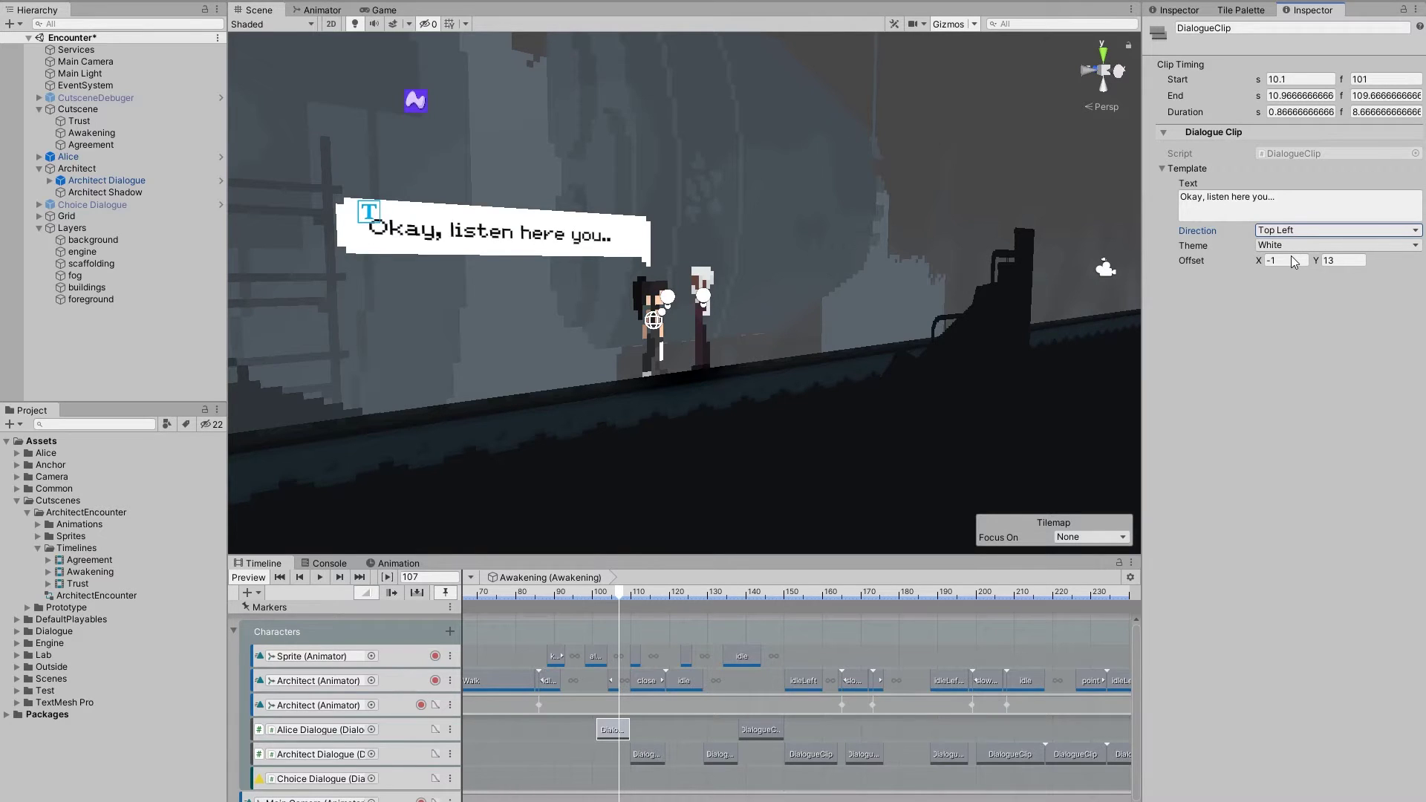
{"action": "key", "text": "ctrl+z"}
{"action": "left_click_drag", "start_coordinate": [1293, 262], "coordinate": [1387, 280]}
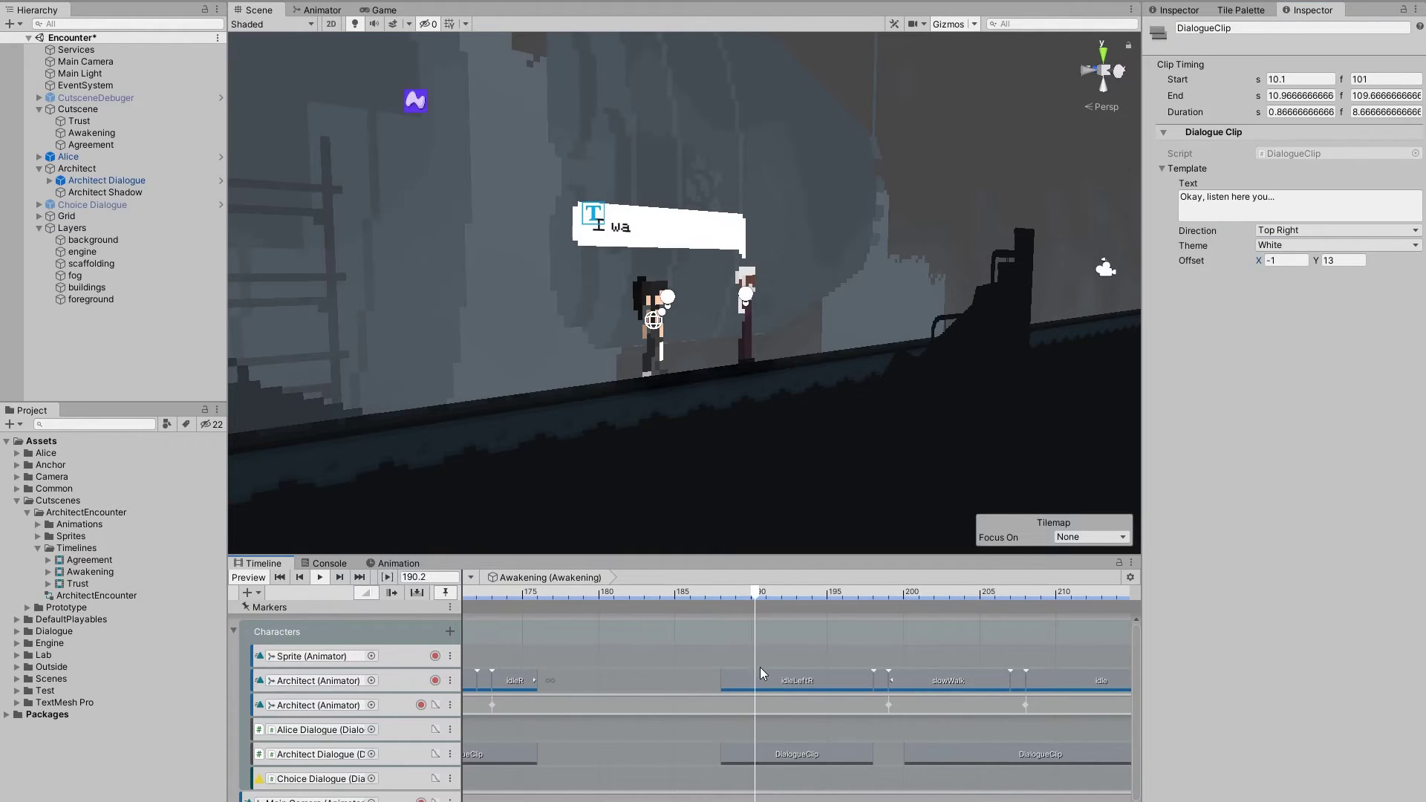
Move the 'I want the same.' clip's start earlier, preview it, then restore its 18.8 s start
{"action": "left_click_drag", "start_coordinate": [719, 753], "coordinate": [554, 752]}
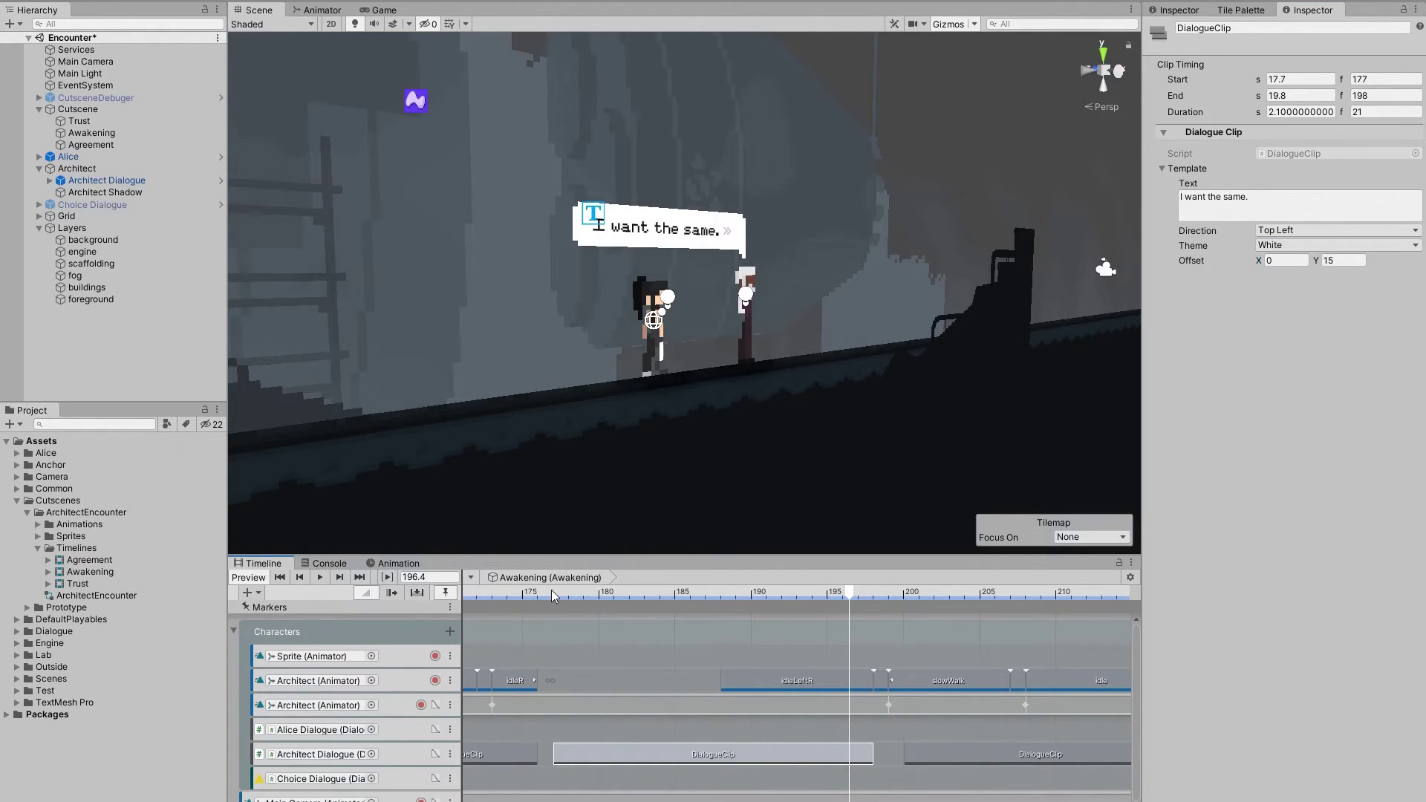
{"action": "left_click", "coordinate": [551, 590]}
{"action": "key", "text": "space"}
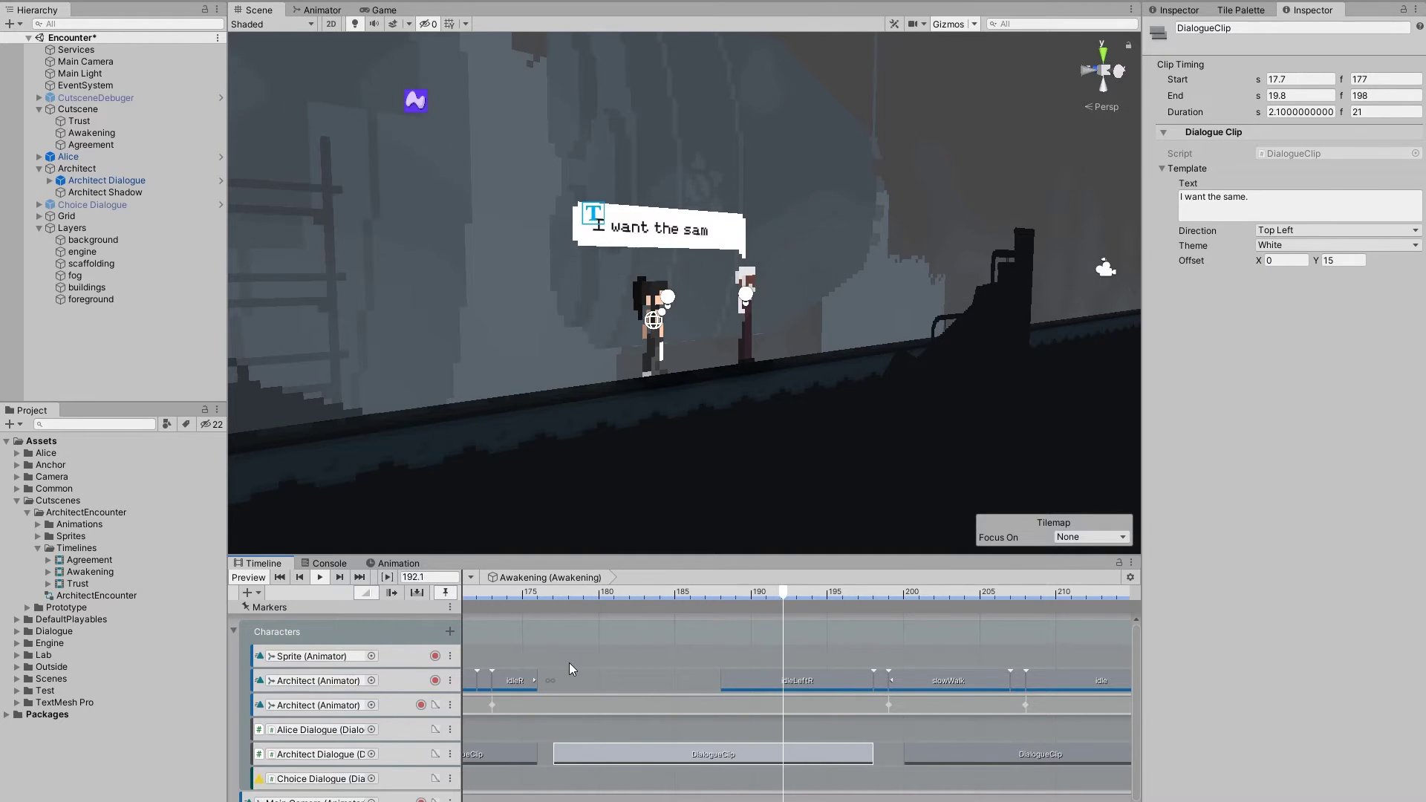
{"action": "left_click_drag", "start_coordinate": [559, 748], "coordinate": [721, 752]}
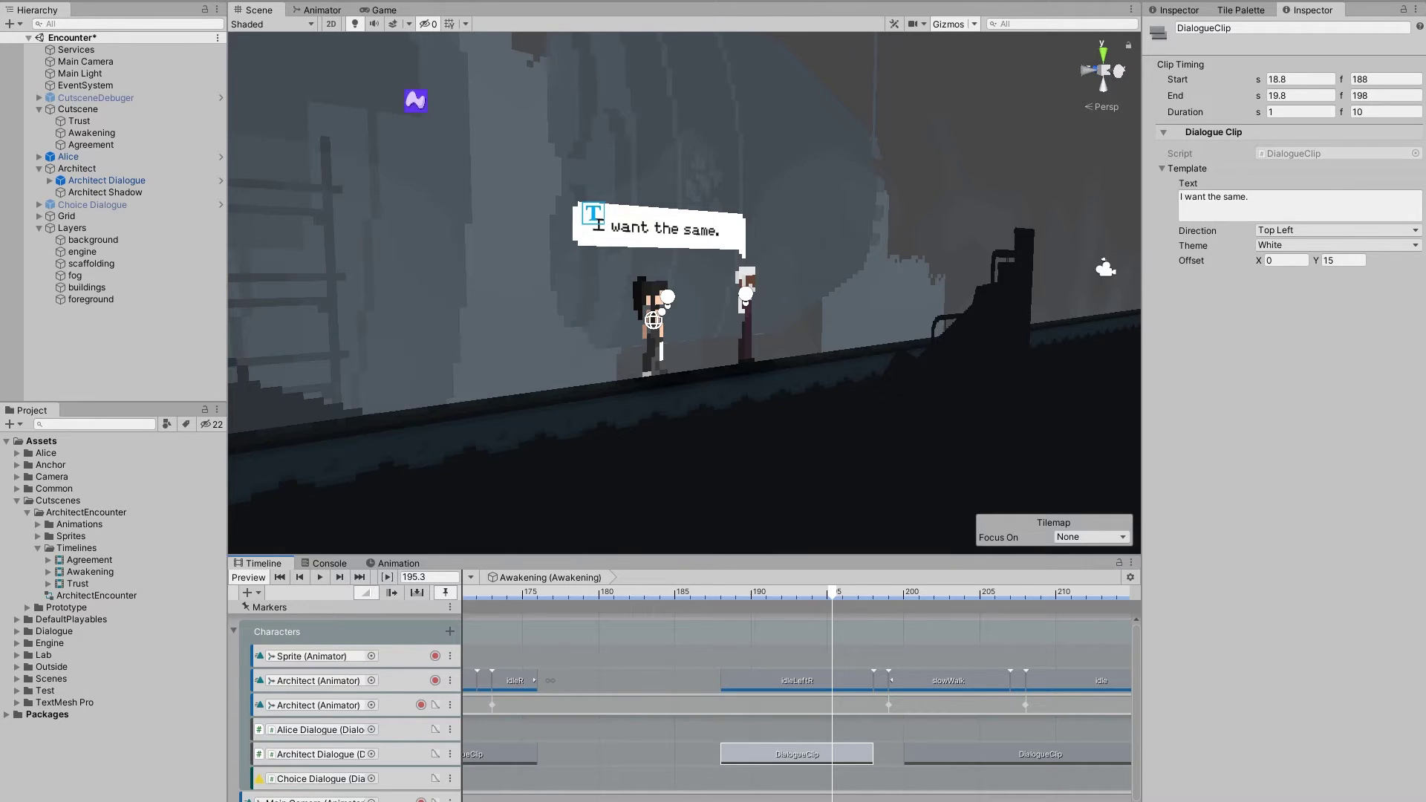
Select the DialogueChoiceClip on the Choice Dialogue track
{"action": "left_click", "coordinate": [541, 779]}
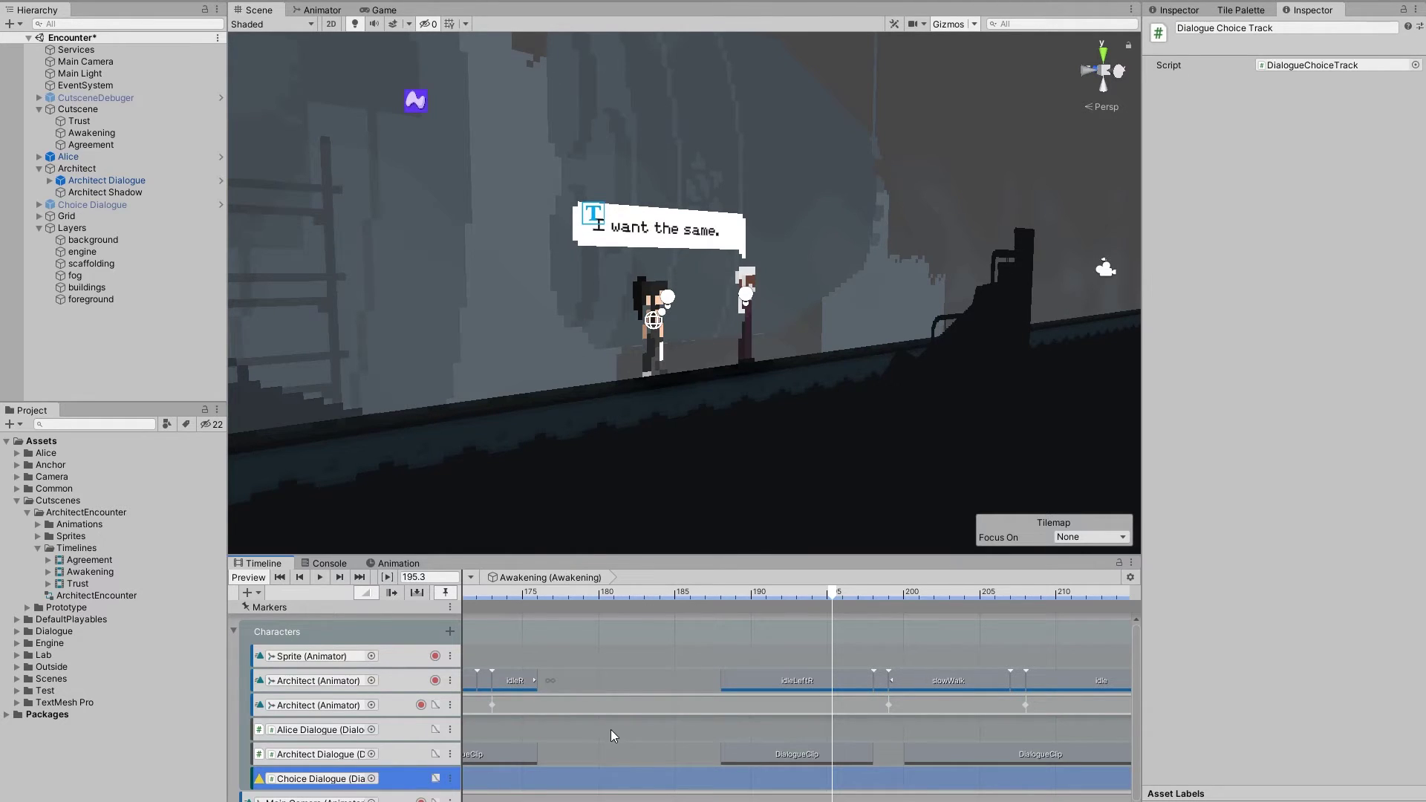
{"action": "scroll", "coordinate": [567, 683], "scroll_direction": "down", "scroll_amount": 5}
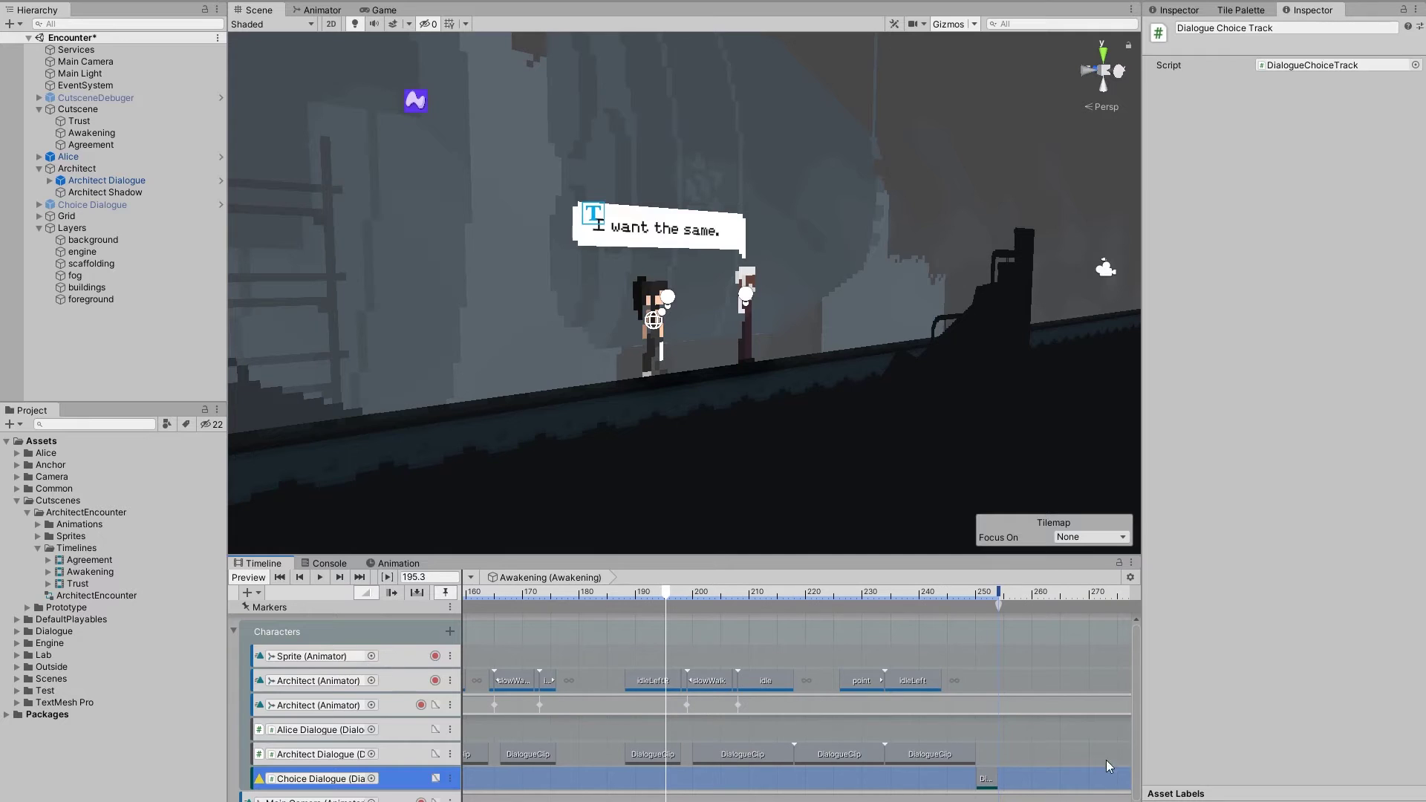
{"action": "scroll", "coordinate": [1014, 765], "scroll_direction": "up", "scroll_amount": 6}
{"action": "left_click", "coordinate": [916, 779]}
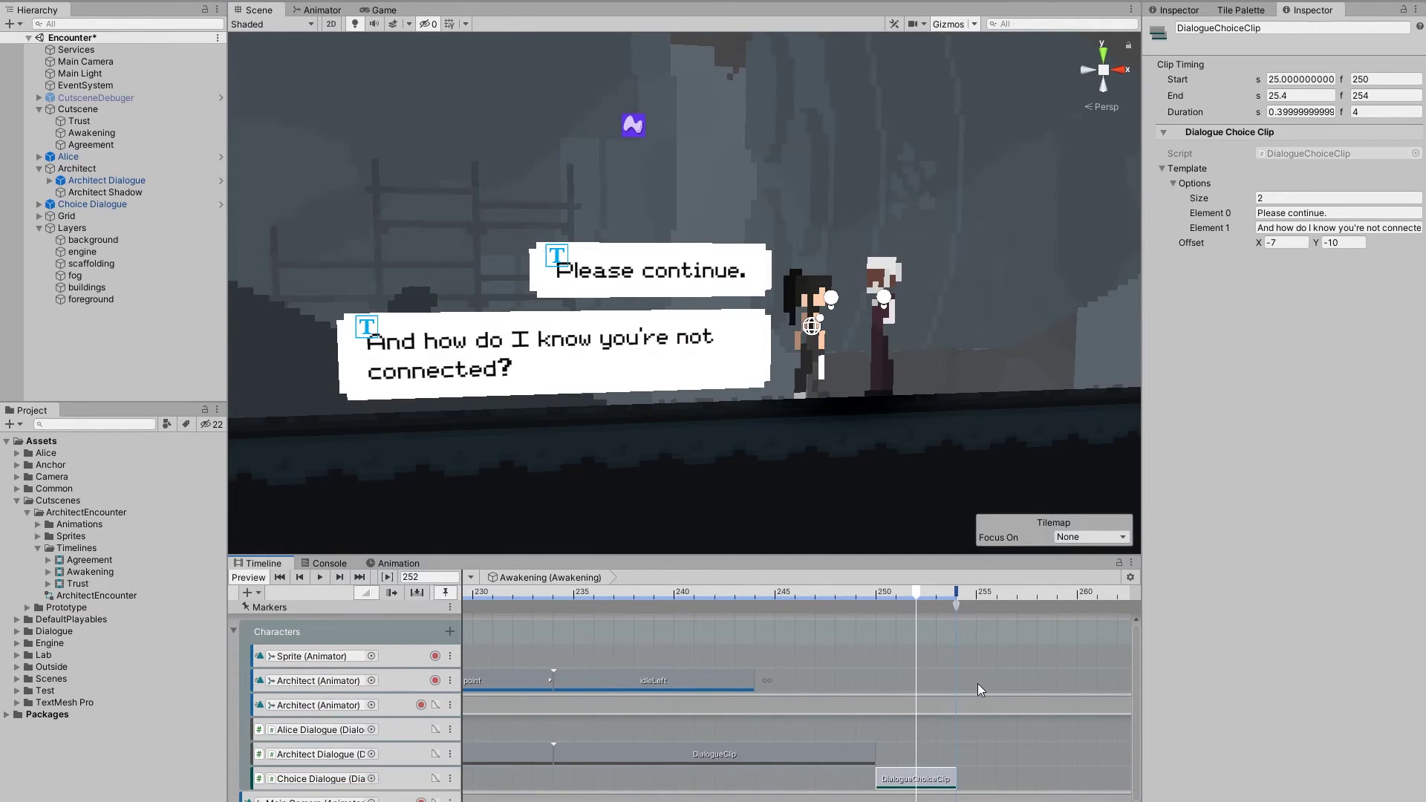
Set the reply Options size to 3, with Element 2 reading 'Screw you.'
{"action": "left_click", "coordinate": [1277, 199]}
{"action": "type", "text": "3"}
{"action": "key", "text": "Return"}
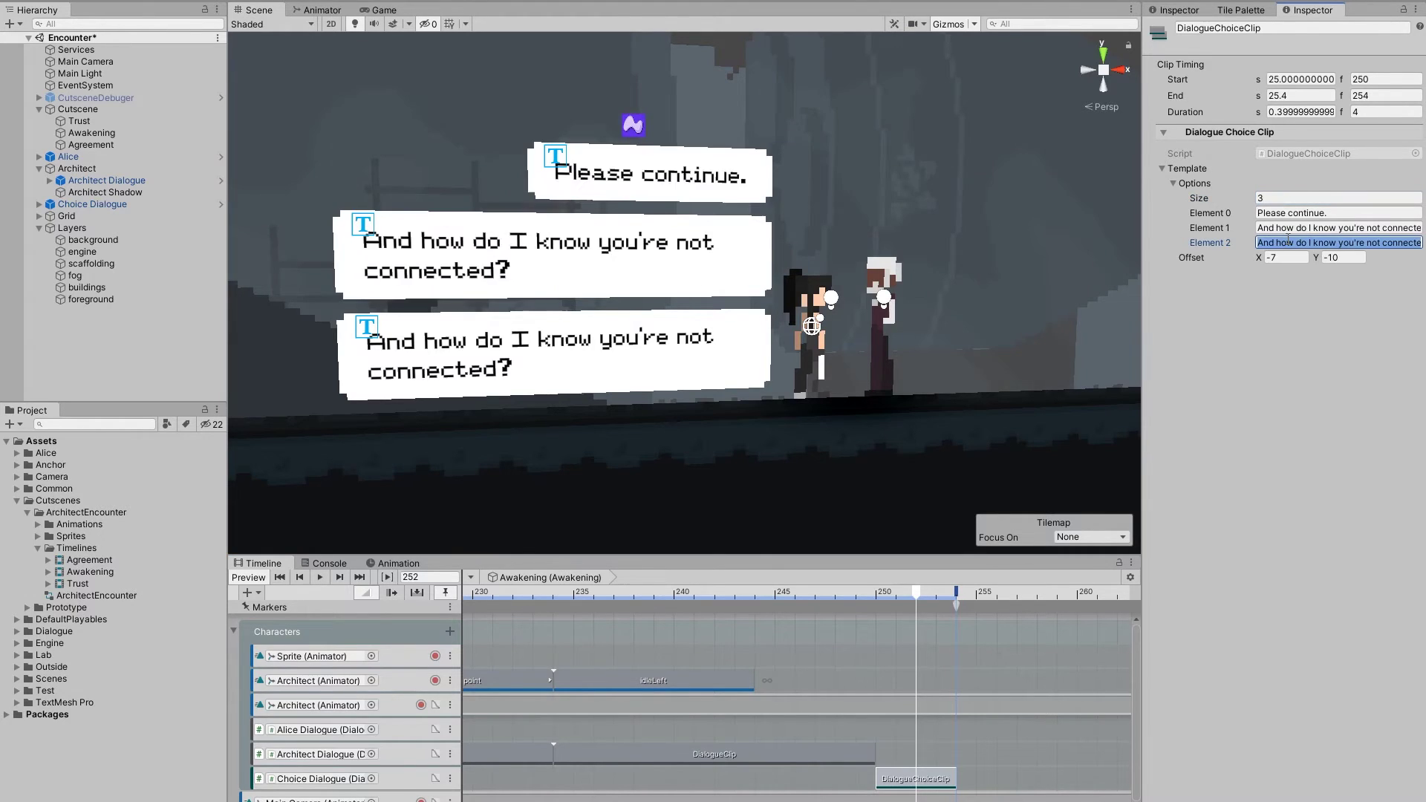
{"action": "left_click", "coordinate": [1287, 242]}
{"action": "type", "text": "Screw you."}
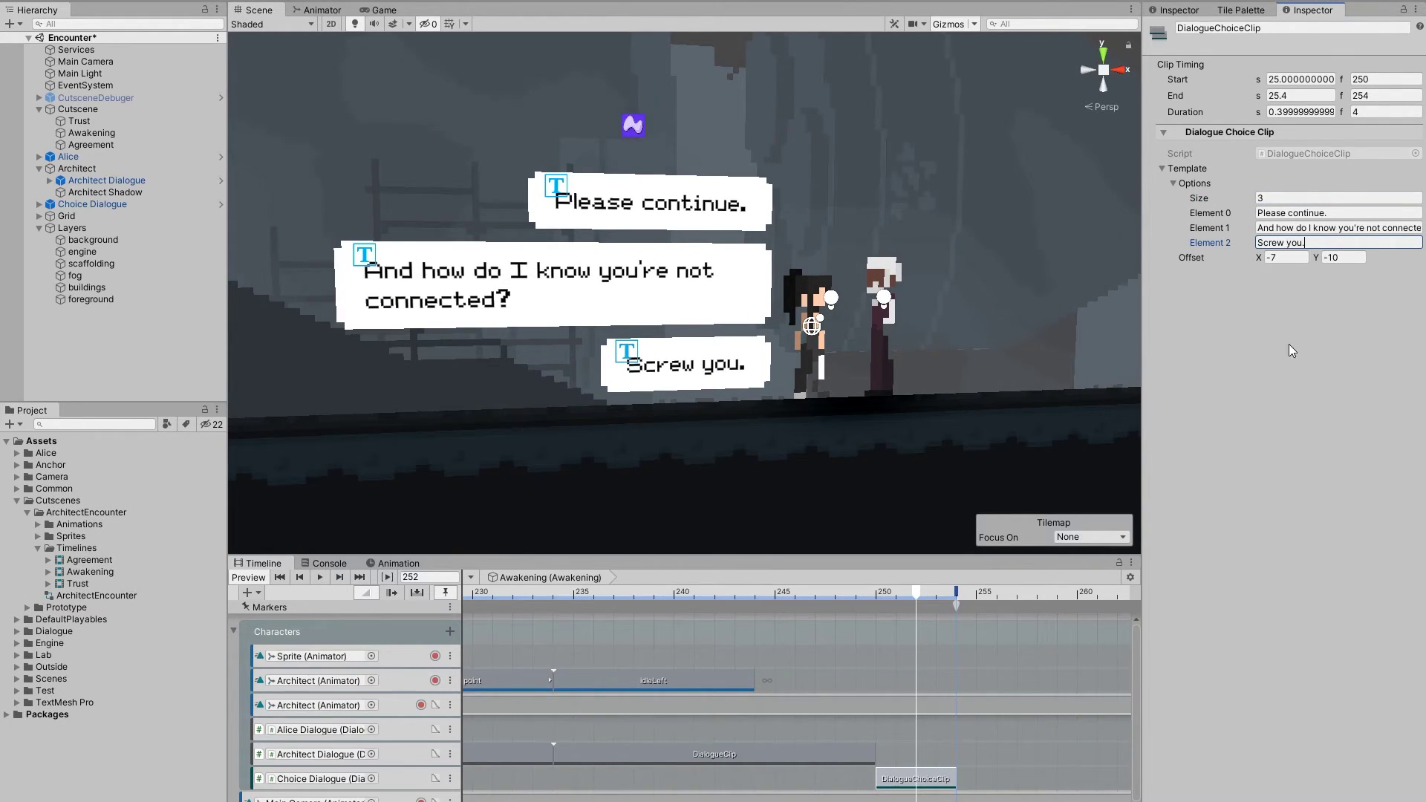
{"action": "key", "text": "Return"}
Inspect the Skip Marker and the CutsceneDebugger object's Cutscene Debugger settings
{"action": "left_click", "coordinate": [955, 605]}
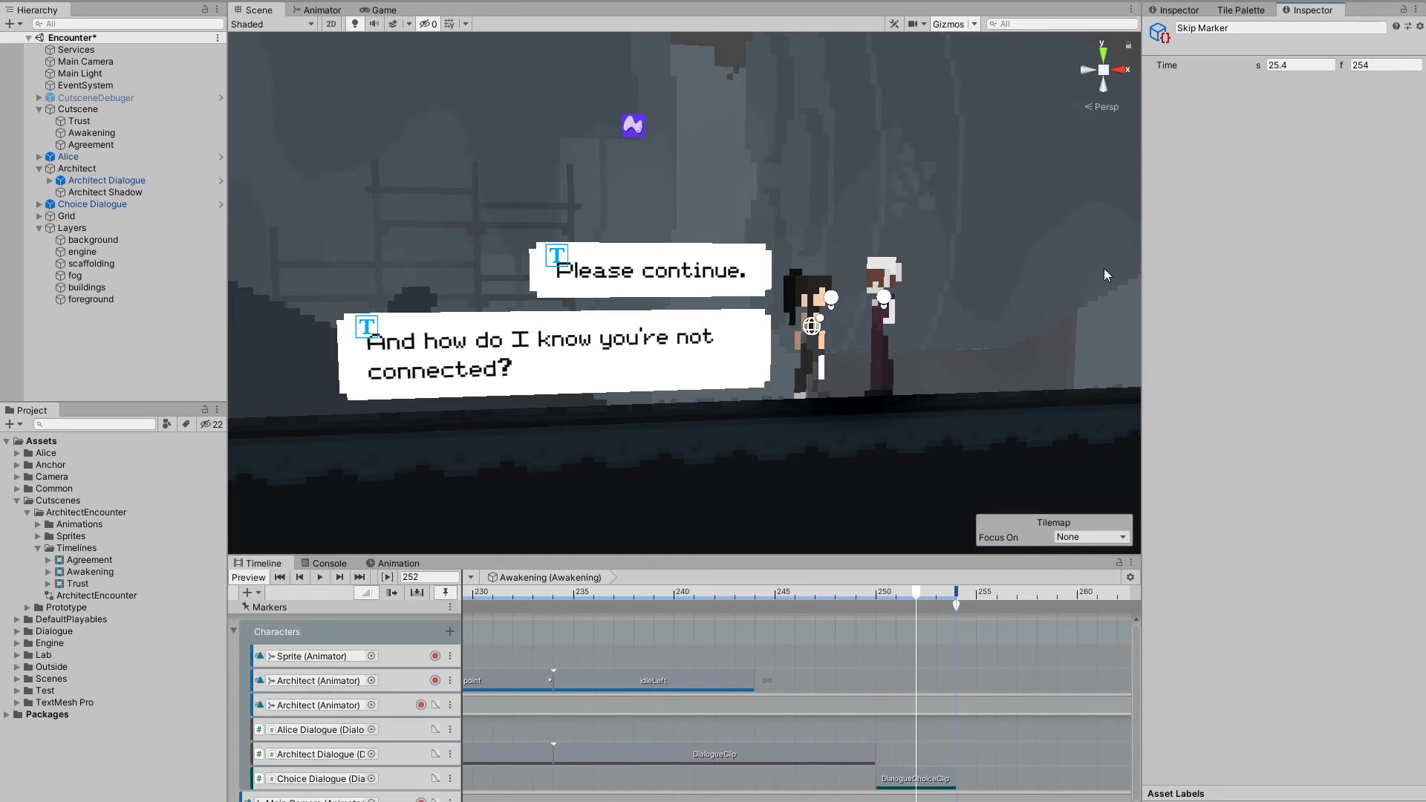
{"action": "left_click", "coordinate": [101, 99]}
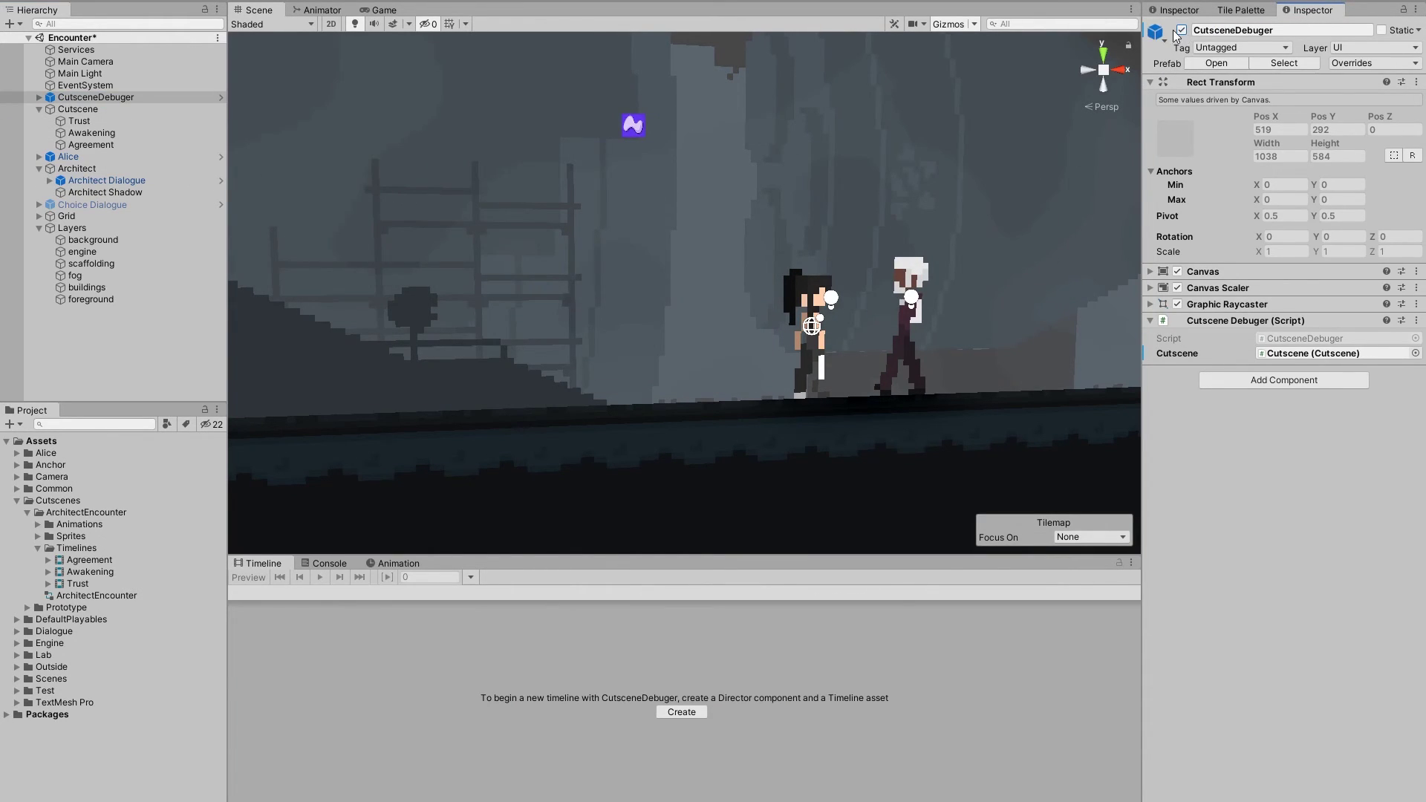
Run the scene, Skip to the dialogue choice, and answer Choose 0 ('Please continue.')
{"action": "left_click", "coordinate": [667, 5]}
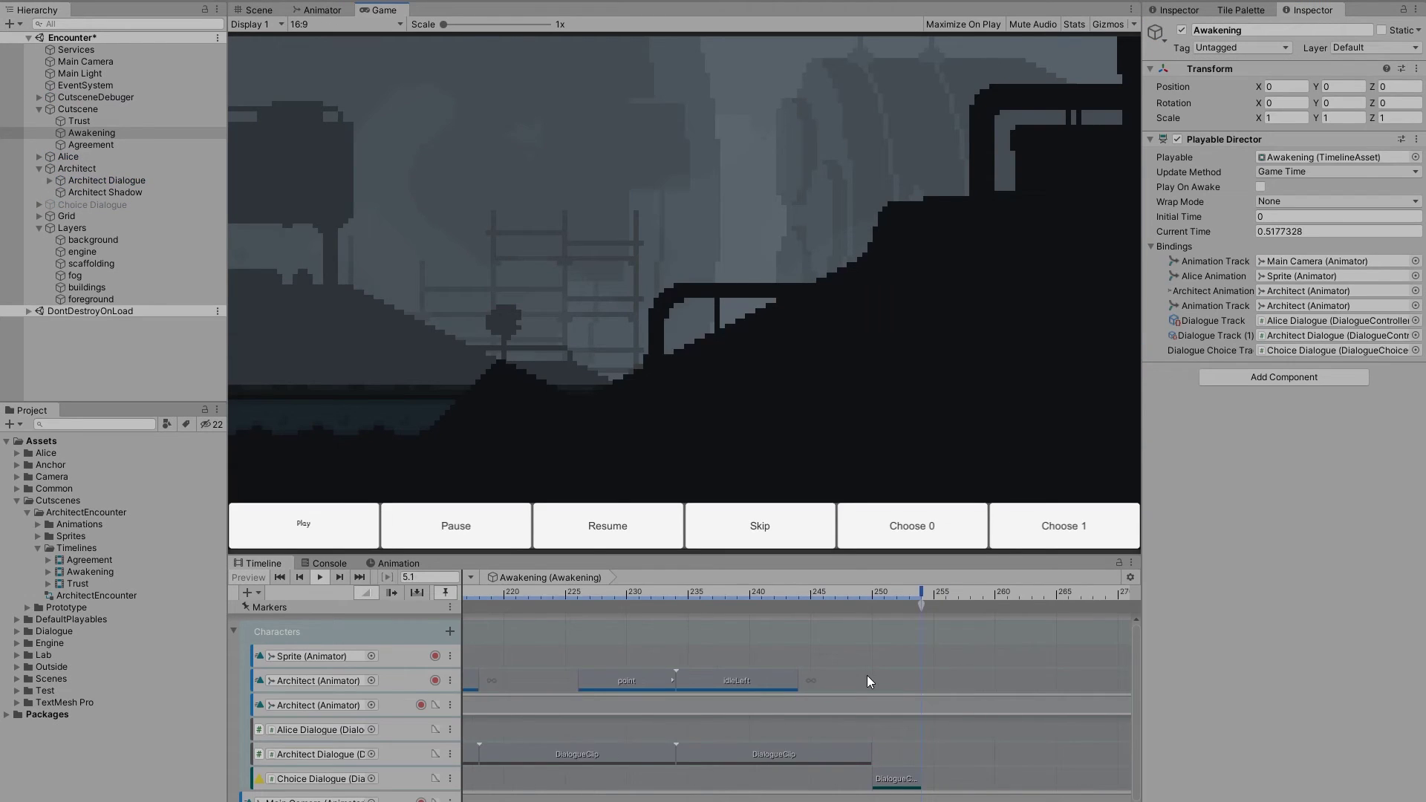
{"action": "scroll", "coordinate": [867, 675], "scroll_direction": "down", "scroll_amount": 3}
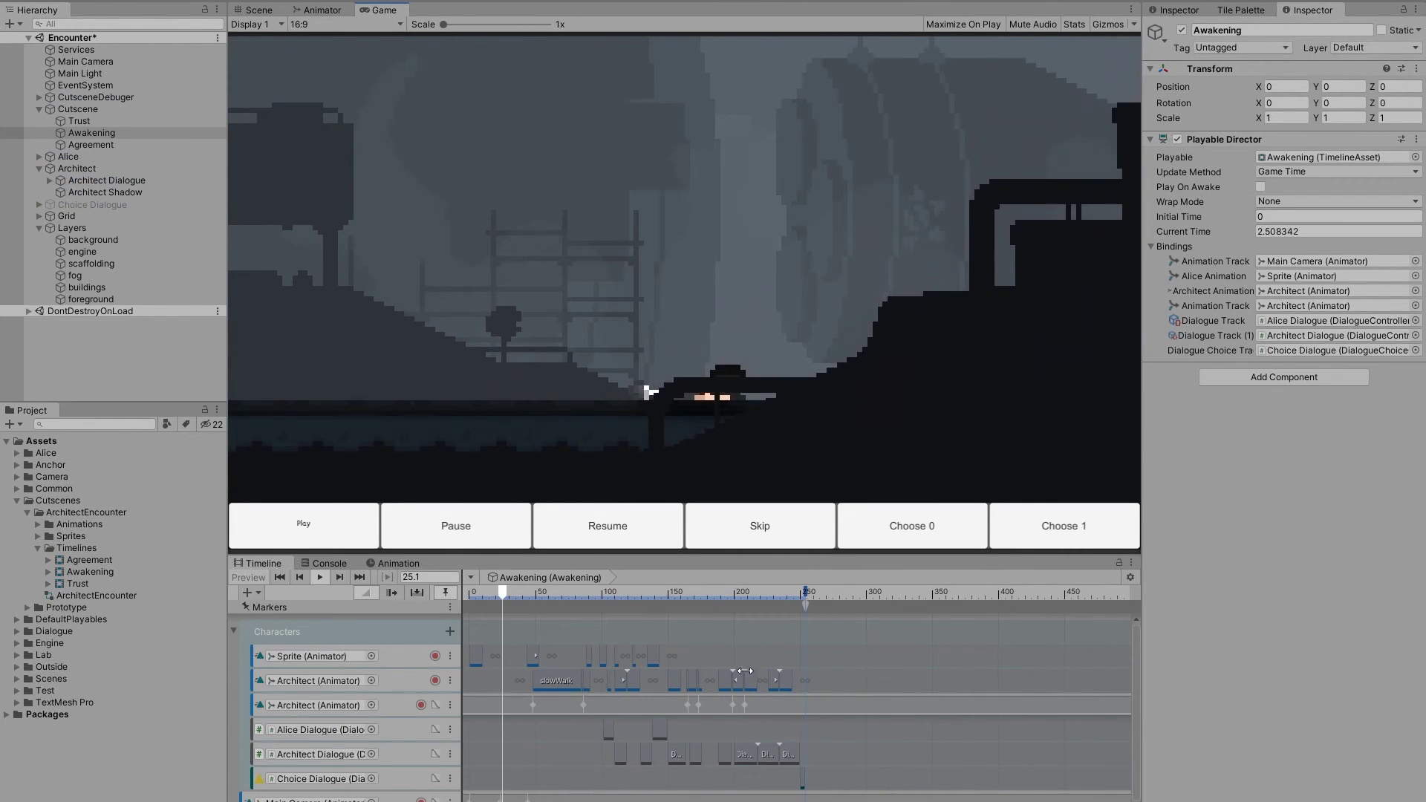
{"action": "left_click", "coordinate": [719, 523]}
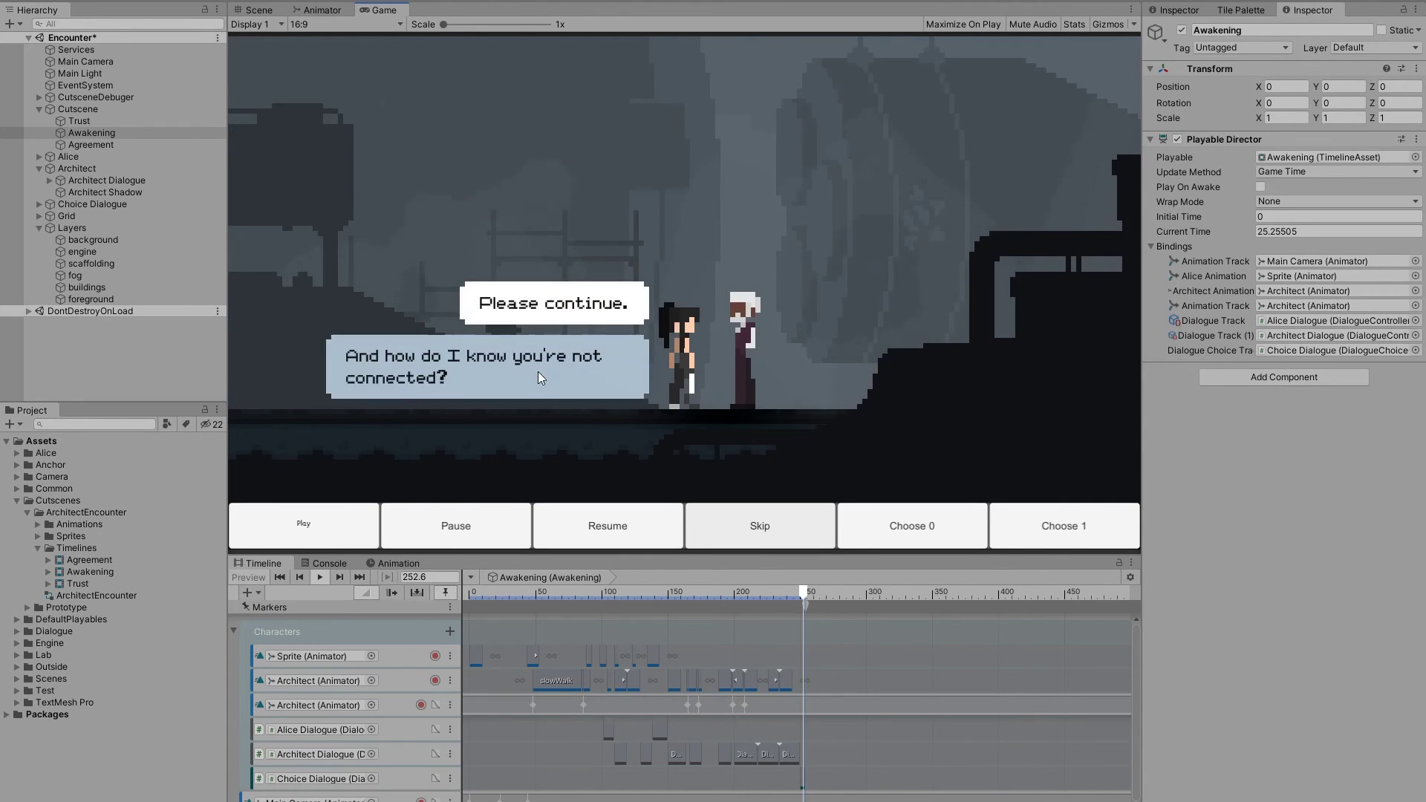
{"action": "left_click", "coordinate": [558, 308]}
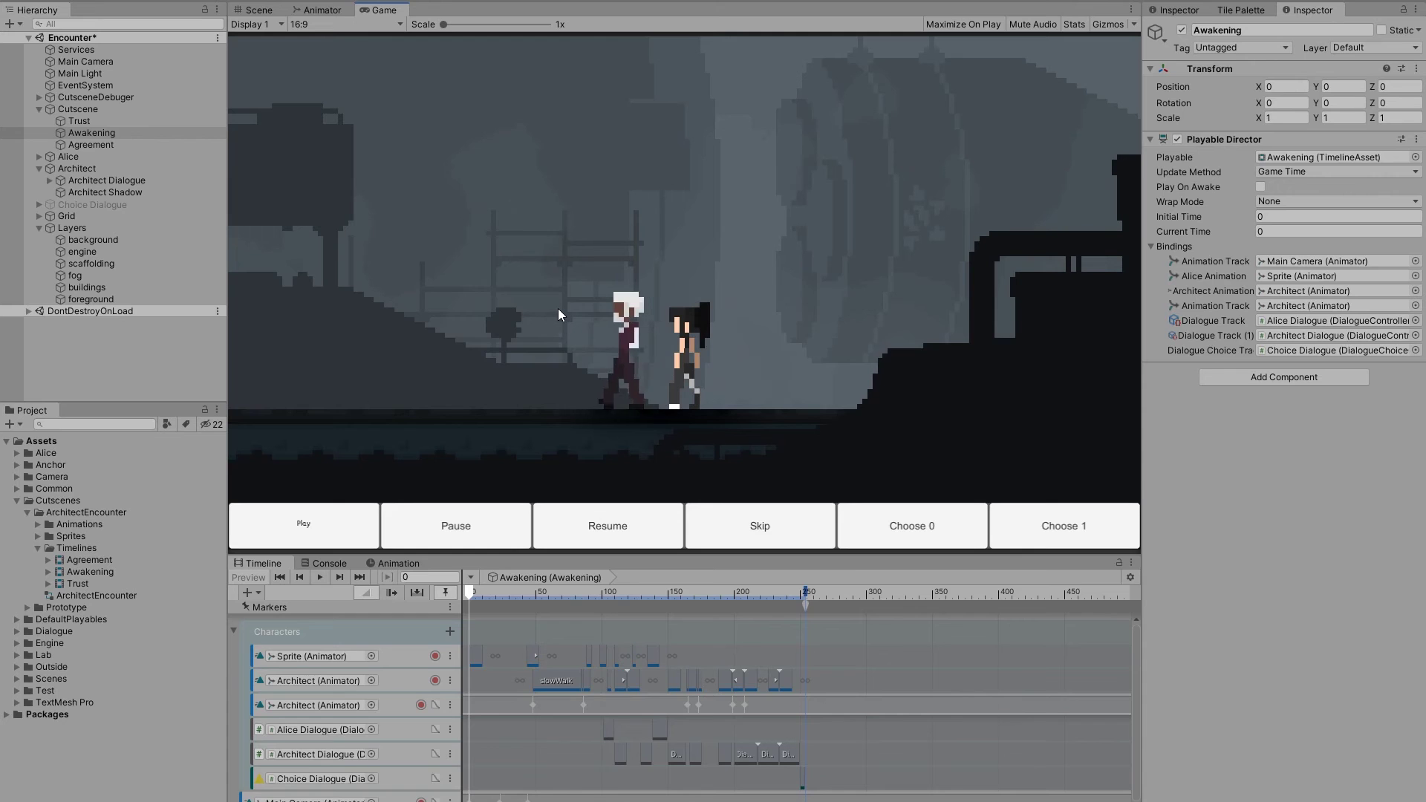